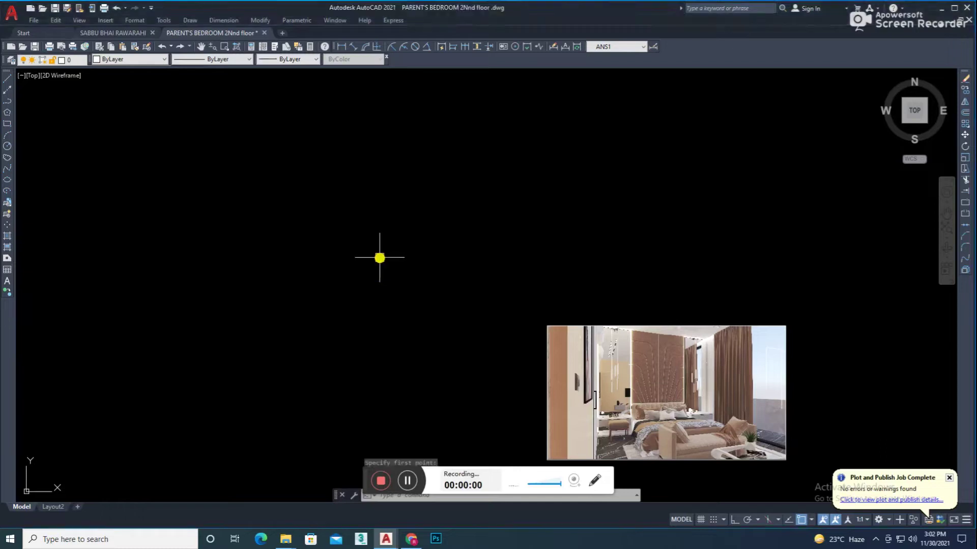
- Draw the closed rectangular bench outline and offset an inner line near the left end
{"action": "left_click", "coordinate": [358, 301]}
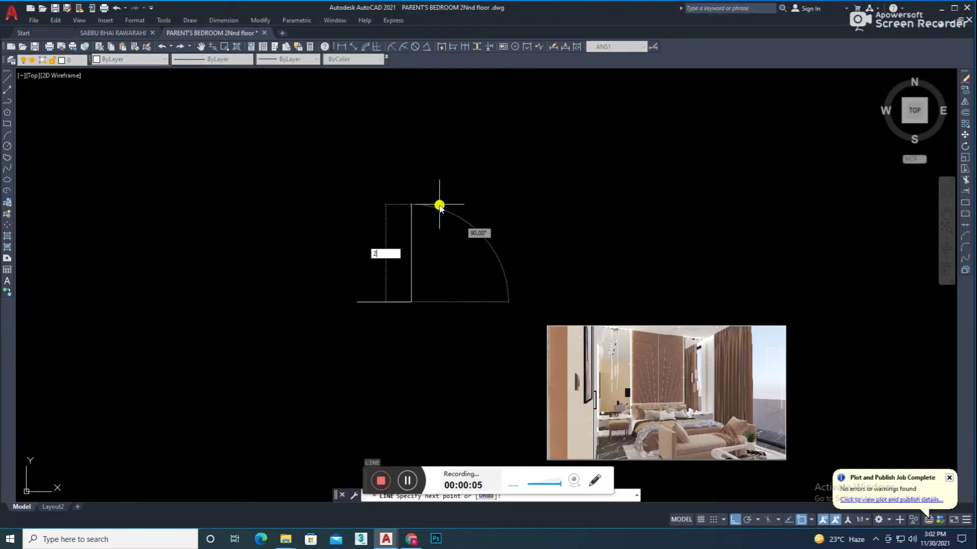
{"action": "key", "text": "Escape"}
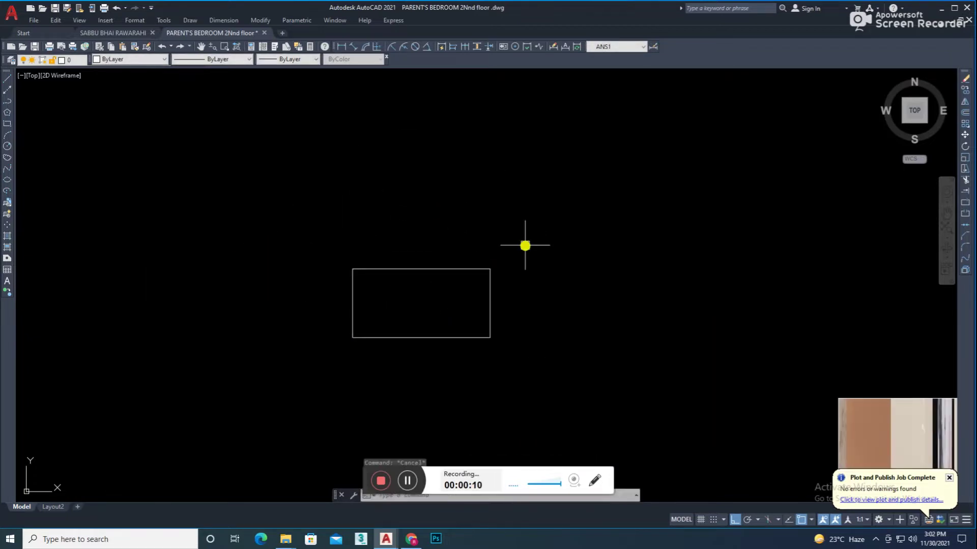
{"action": "left_click", "coordinate": [355, 300]}
{"action": "key", "text": "Escape"}
- Begin moving the inner right end line by picking its base point
{"action": "scroll", "coordinate": [361, 300], "scroll_direction": "up", "scroll_amount": 4}
{"action": "scroll", "coordinate": [387, 300], "scroll_direction": "down", "scroll_amount": 4}
{"action": "scroll", "coordinate": [458, 315], "scroll_direction": "down", "scroll_amount": 4}
{"action": "scroll", "coordinate": [386, 330], "scroll_direction": "up", "scroll_amount": 5}
{"action": "scroll", "coordinate": [458, 326], "scroll_direction": "up", "scroll_amount": 2}
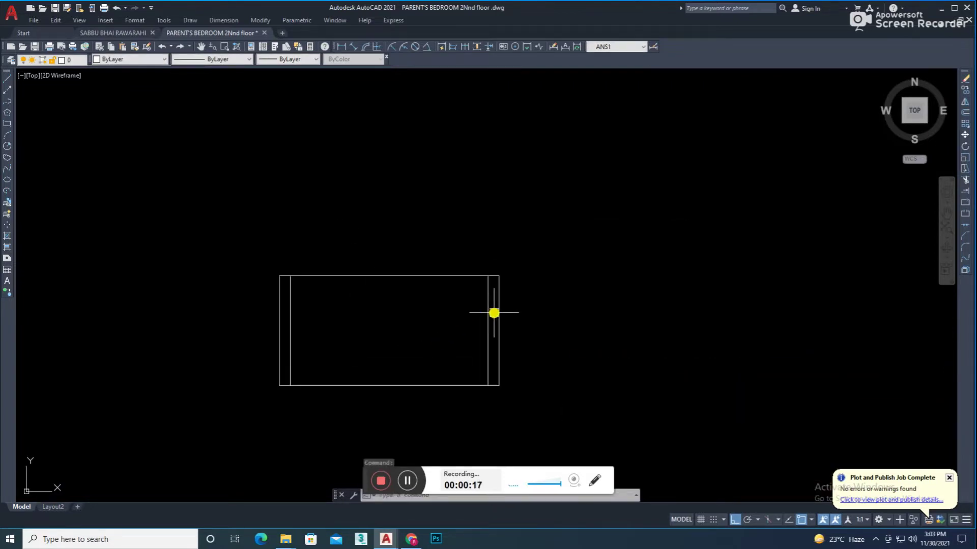
{"action": "type", "text": "m"}
{"action": "key", "text": "Return"}
{"action": "left_click", "coordinate": [437, 344]}
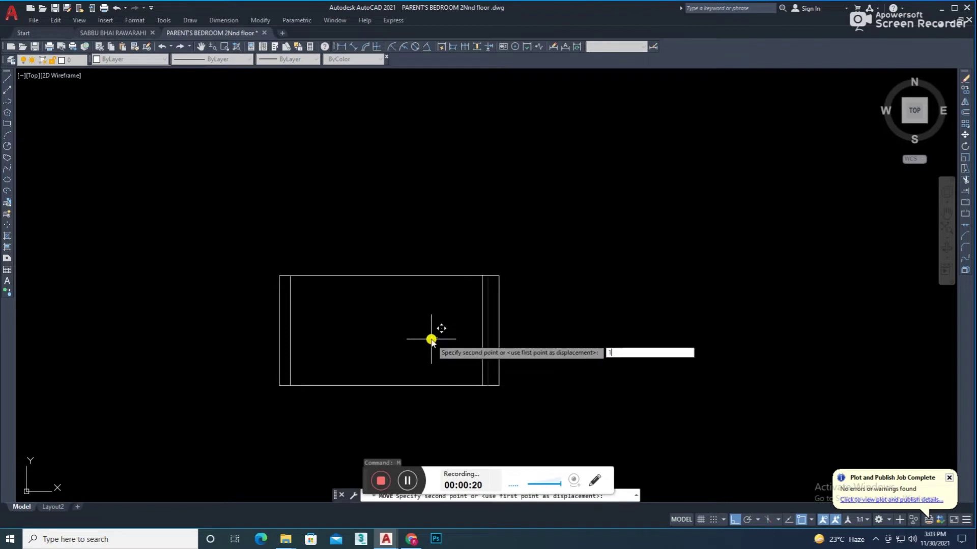
- Reposition the inner right and left end lines of the bench outline
{"action": "key", "text": "Escape"}
{"action": "type", "text": "m"}
{"action": "key", "text": "Return"}
{"action": "left_click", "coordinate": [442, 335]}
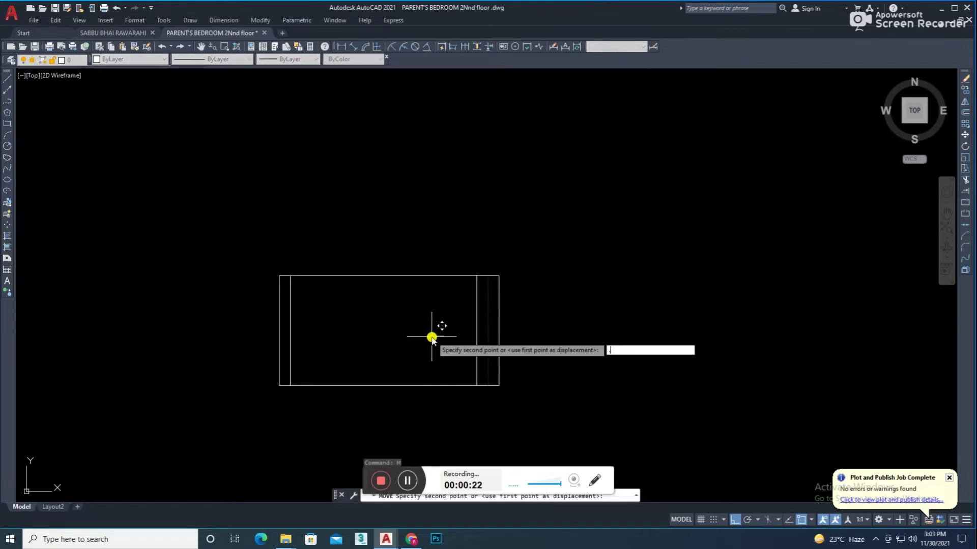
{"action": "left_click", "coordinate": [439, 337]}
{"action": "left_click", "coordinate": [396, 311]}
{"action": "left_click", "coordinate": [284, 334]}
{"action": "key", "text": "Return"}
{"action": "left_click", "coordinate": [348, 328]}
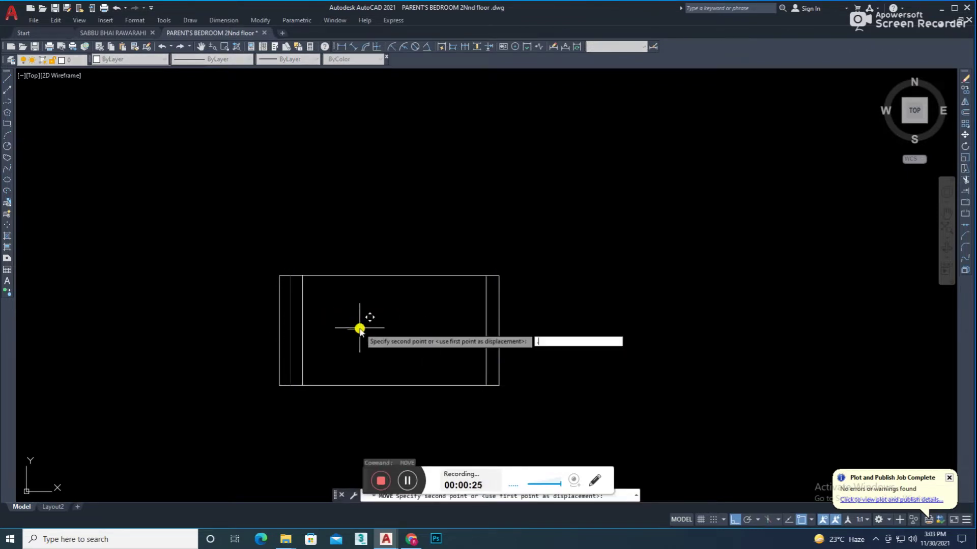
{"action": "left_click", "coordinate": [360, 330]}
- Offset lines at the left end to form double vertical lines
{"action": "type", "text": "o"}
{"action": "key", "text": "Return"}
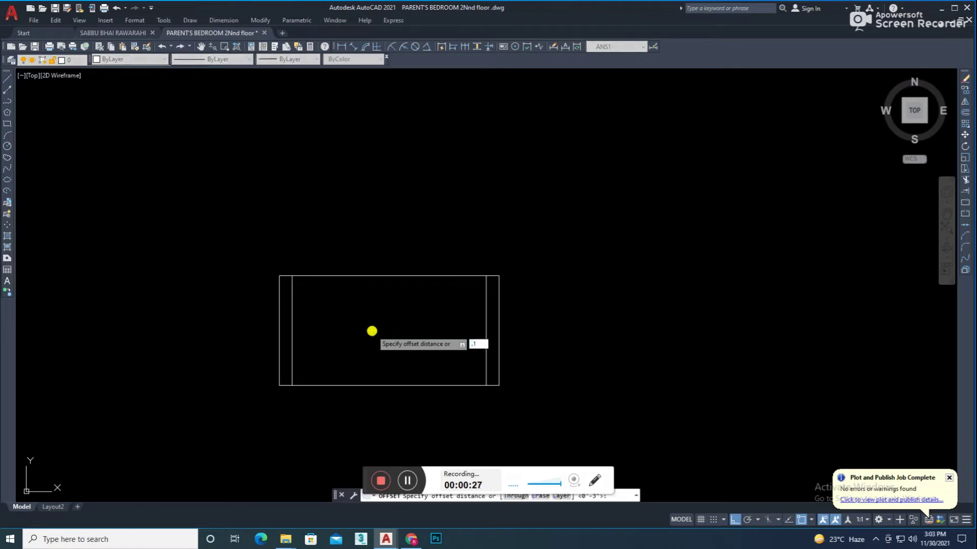
{"action": "key", "text": "Return"}
{"action": "scroll", "coordinate": [307, 332], "scroll_direction": "up", "scroll_amount": 4}
{"action": "scroll", "coordinate": [267, 308], "scroll_direction": "up", "scroll_amount": 4}
{"action": "left_click", "coordinate": [272, 316]}
{"action": "scroll", "coordinate": [265, 316], "scroll_direction": "up", "scroll_amount": 4}
{"action": "left_click", "coordinate": [281, 316]}
{"action": "left_click", "coordinate": [250, 334]}
{"action": "left_click", "coordinate": [281, 325]}
{"action": "left_click", "coordinate": [163, 346]}
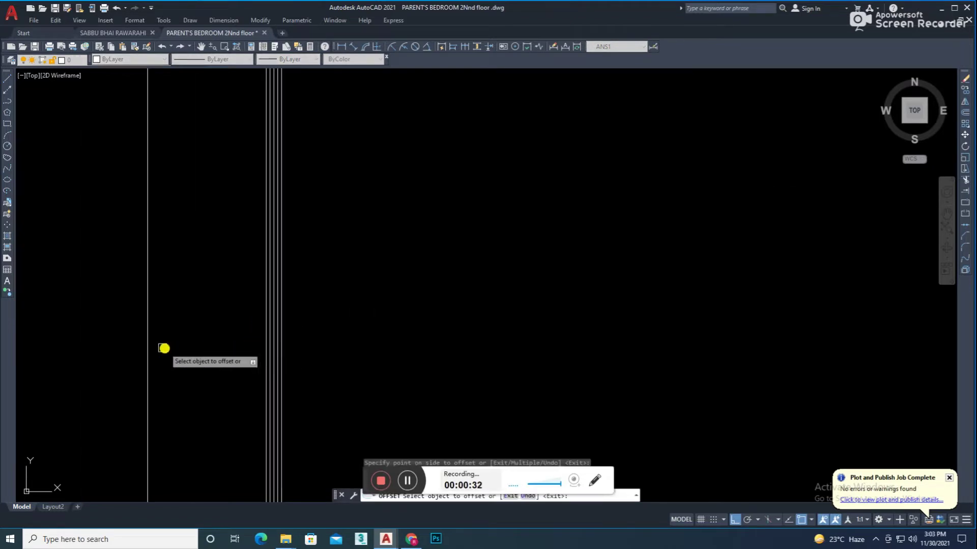
{"action": "left_click", "coordinate": [168, 357]}
{"action": "left_click", "coordinate": [163, 355]}
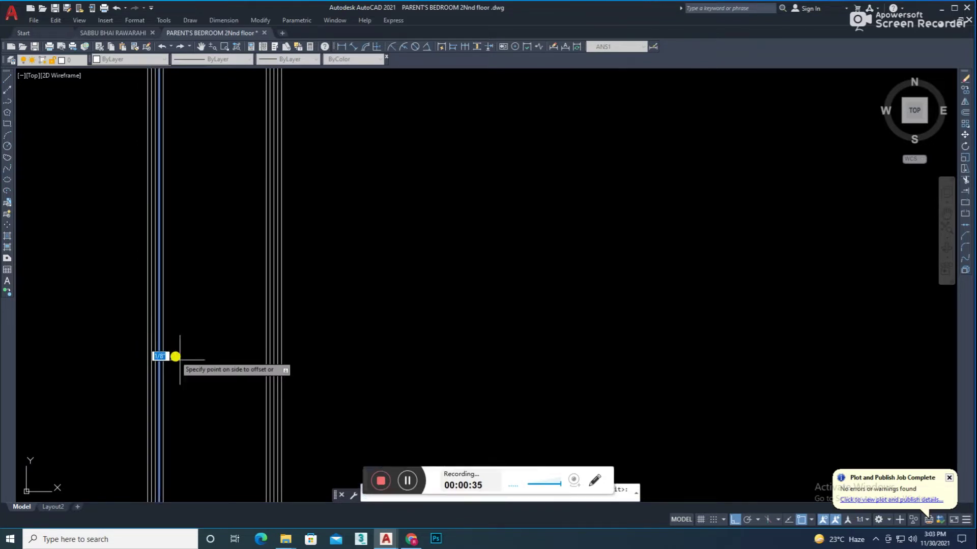
- Offset lines at the right end to form matching double vertical lines
{"action": "scroll", "coordinate": [421, 342], "scroll_direction": "down", "scroll_amount": 4}
{"action": "scroll", "coordinate": [529, 335], "scroll_direction": "up", "scroll_amount": 8}
{"action": "left_click", "coordinate": [576, 345]}
{"action": "left_click", "coordinate": [590, 340]}
{"action": "left_click", "coordinate": [707, 356]}
{"action": "left_click", "coordinate": [682, 362]}
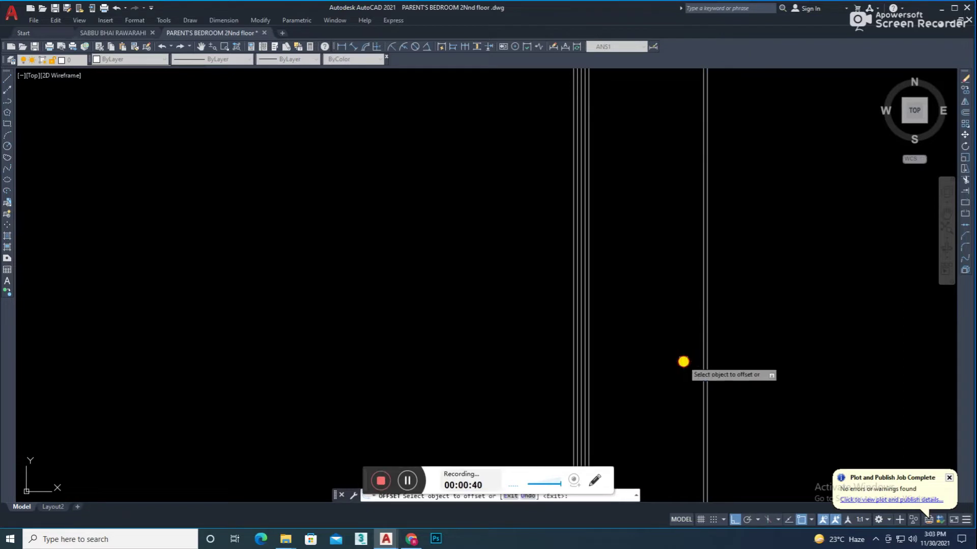
{"action": "left_click", "coordinate": [705, 350]}
{"action": "left_click", "coordinate": [661, 371]}
{"action": "scroll", "coordinate": [580, 342], "scroll_direction": "down", "scroll_amount": 2}
{"action": "key", "text": "Escape"}
{"action": "scroll", "coordinate": [580, 342], "scroll_direction": "down", "scroll_amount": 10}
{"action": "scroll", "coordinate": [591, 333], "scroll_direction": "up", "scroll_amount": 4}
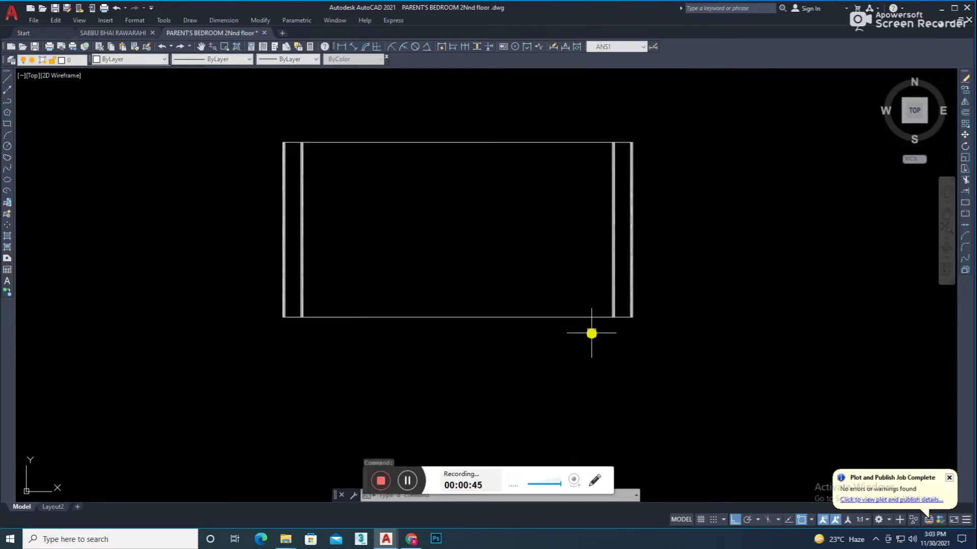
{"action": "middle_click_drag", "start_coordinate": [583, 341], "coordinate": [548, 369]}
- Window-select the bench outline, apply Color 252, and save the drawing
{"action": "middle_click_drag", "start_coordinate": [542, 332], "coordinate": [513, 355]}
{"action": "middle_click_drag", "start_coordinate": [480, 242], "coordinate": [455, 255]}
{"action": "scroll", "coordinate": [471, 304], "scroll_direction": "down", "scroll_amount": 2}
{"action": "left_click", "coordinate": [593, 218]}
{"action": "left_click", "coordinate": [270, 383]}
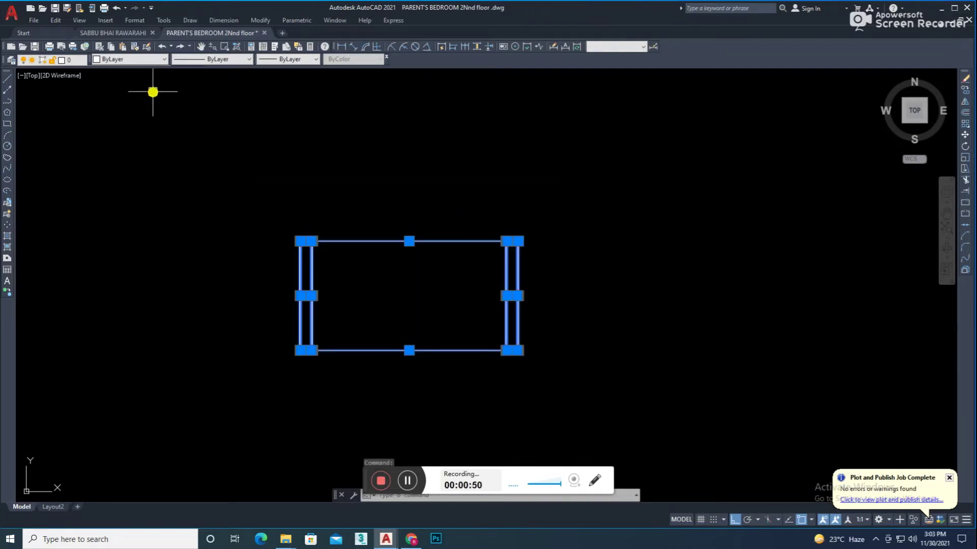
{"action": "left_click", "coordinate": [115, 127]}
{"action": "key", "text": "Escape"}
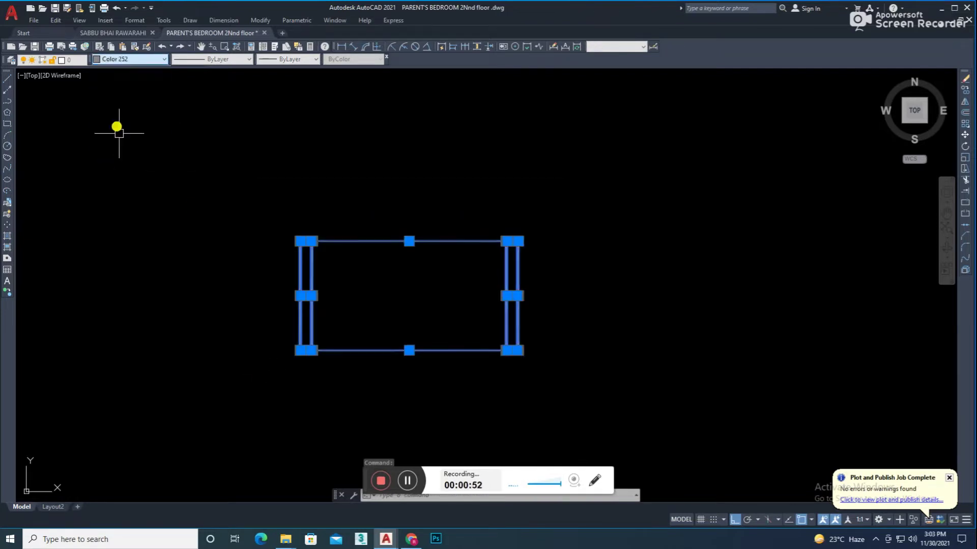
{"action": "key", "text": "ctrl+s"}
- Reselect the whole bench outline and recolour it to grey 99,100,102
{"action": "scroll", "coordinate": [346, 360], "scroll_direction": "down", "scroll_amount": 1}
{"action": "left_click", "coordinate": [395, 261]}
{"action": "left_click", "coordinate": [130, 59]}
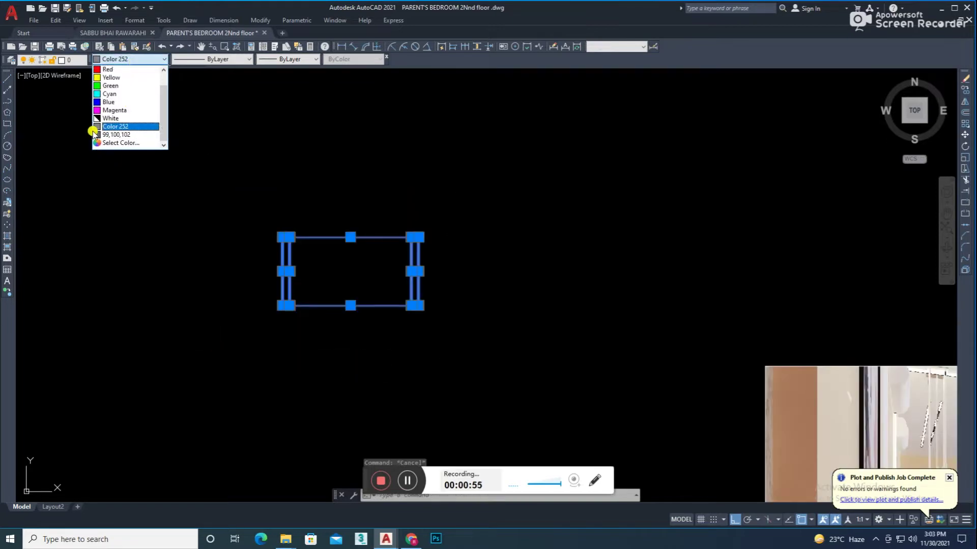
{"action": "left_click", "coordinate": [122, 139]}
{"action": "key", "text": "Escape"}
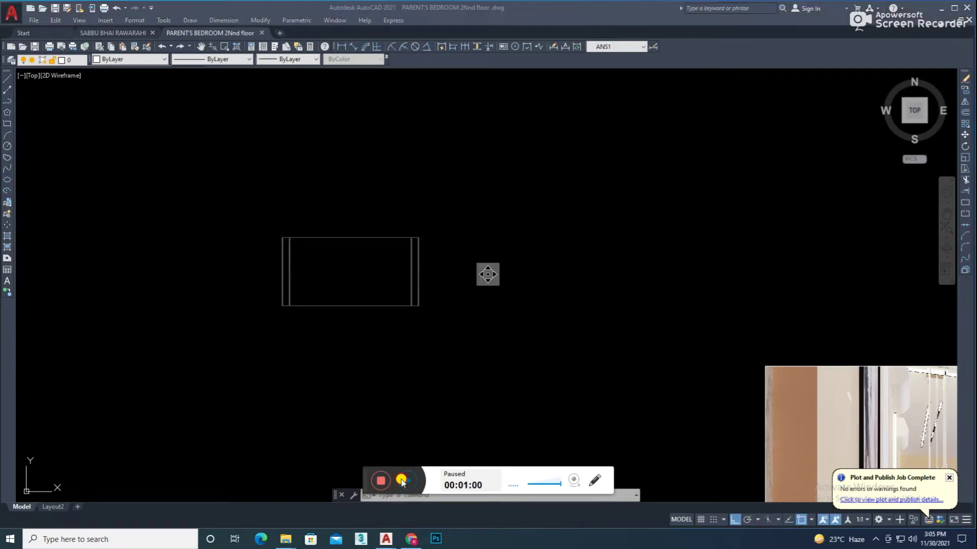
{"action": "middle_click_drag", "start_coordinate": [392, 270], "coordinate": [457, 285]}
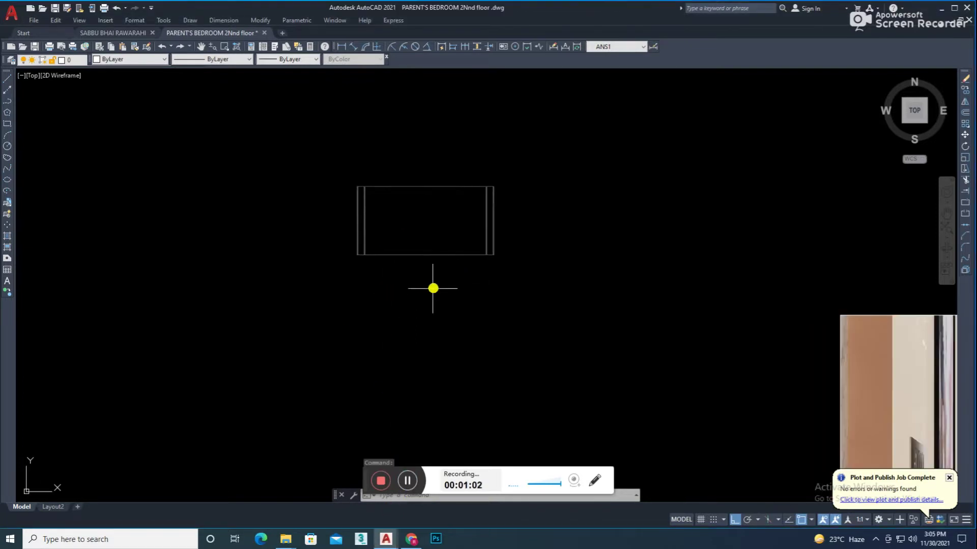
- Draw a vertical projection line down from the outline's right corner and a horizontal ground line
{"action": "type", "text": "l"}
{"action": "key", "text": "Return"}
{"action": "left_click", "coordinate": [493, 255]}
{"action": "left_click", "coordinate": [484, 381]}
{"action": "key", "text": "Return"}
{"action": "key", "text": "Return"}
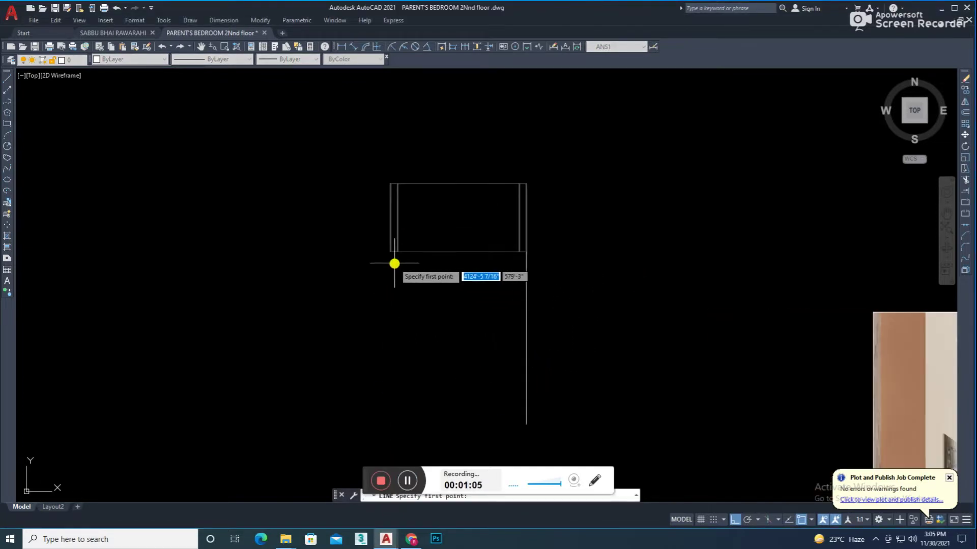
{"action": "left_click", "coordinate": [390, 418]}
{"action": "key", "text": "Return"}
{"action": "key", "text": "Return"}
{"action": "left_click", "coordinate": [365, 408]}
{"action": "left_click", "coordinate": [584, 408]}
{"action": "key", "text": "Return"}
{"action": "key", "text": "Return"}
- Trim and offset the projection lines to shape the elevation outline
{"action": "type", "text": "r"}
{"action": "key", "text": "Return"}
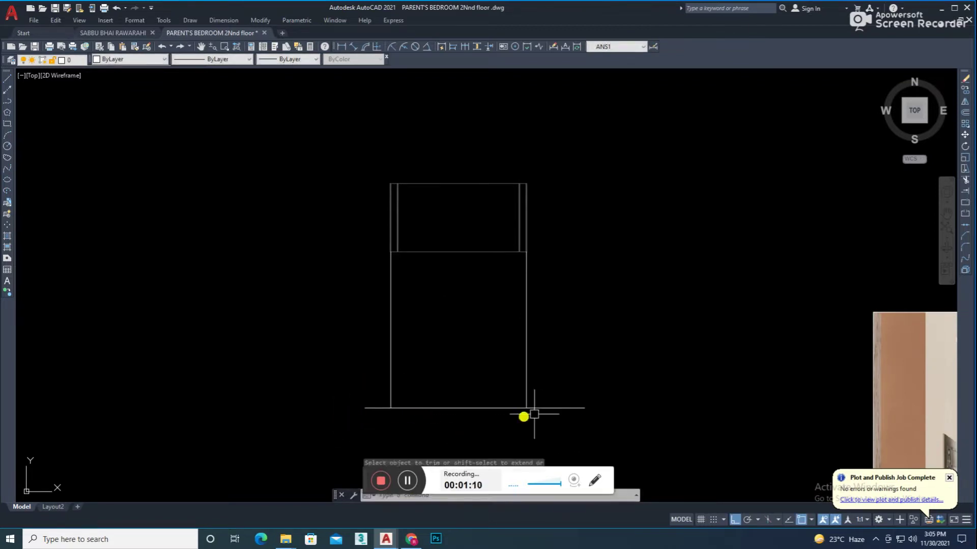
{"action": "type", "text": "o"}
{"action": "key", "text": "Return"}
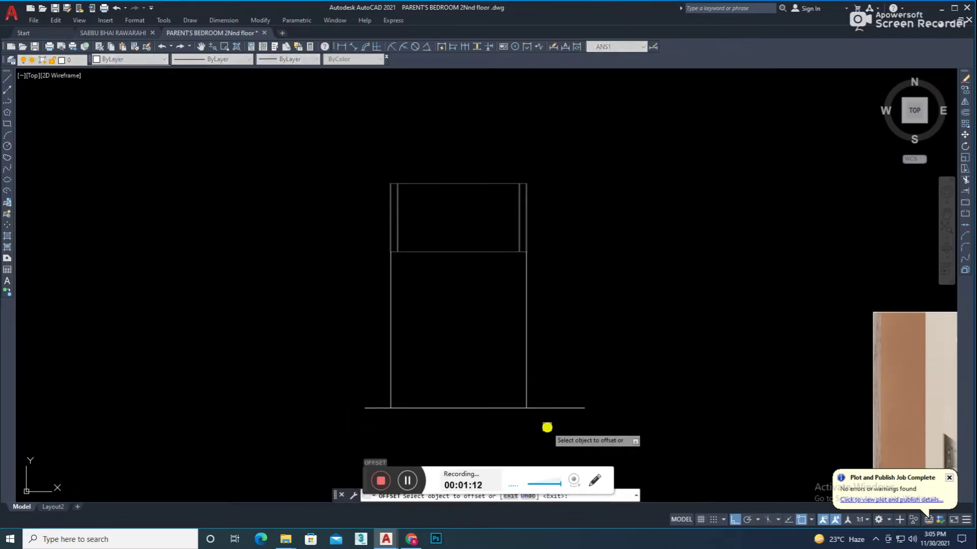
{"action": "key", "text": "Return"}
{"action": "key", "text": "Return"}
{"action": "key", "text": "Return"}
{"action": "type", "text": "tr"}
{"action": "key", "text": "Return"}
{"action": "scroll", "coordinate": [470, 356], "scroll_direction": "down", "scroll_amount": 2}
{"action": "left_click", "coordinate": [516, 358]}
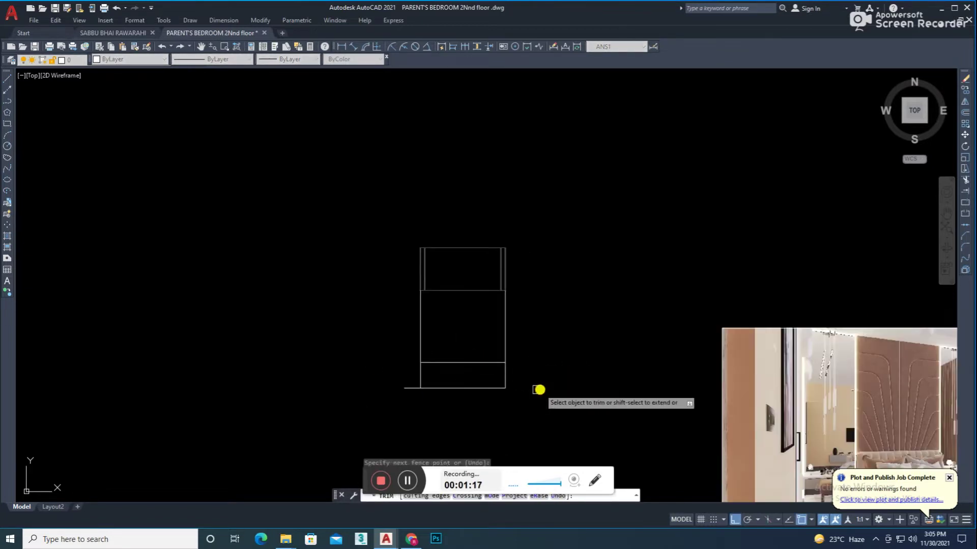
{"action": "key", "text": "Escape"}
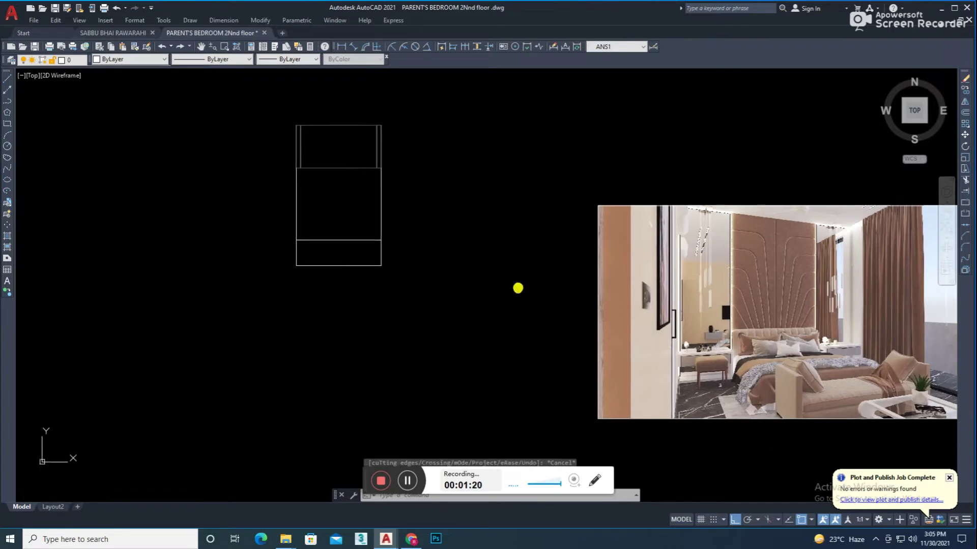
- Offset the left and right elevation edges inward by 3.375 inches for the legs
{"action": "key", "text": "Escape"}
{"action": "type", "text": "o"}
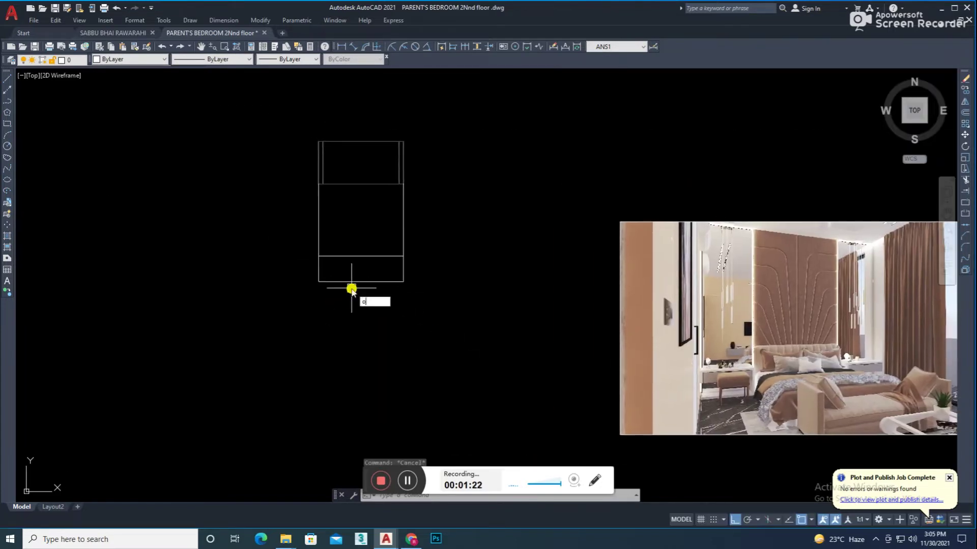
{"action": "key", "text": "Return"}
{"action": "scroll", "coordinate": [351, 285], "scroll_direction": "up", "scroll_amount": 5}
{"action": "scroll", "coordinate": [313, 277], "scroll_direction": "up", "scroll_amount": 3}
{"action": "key", "text": "Return"}
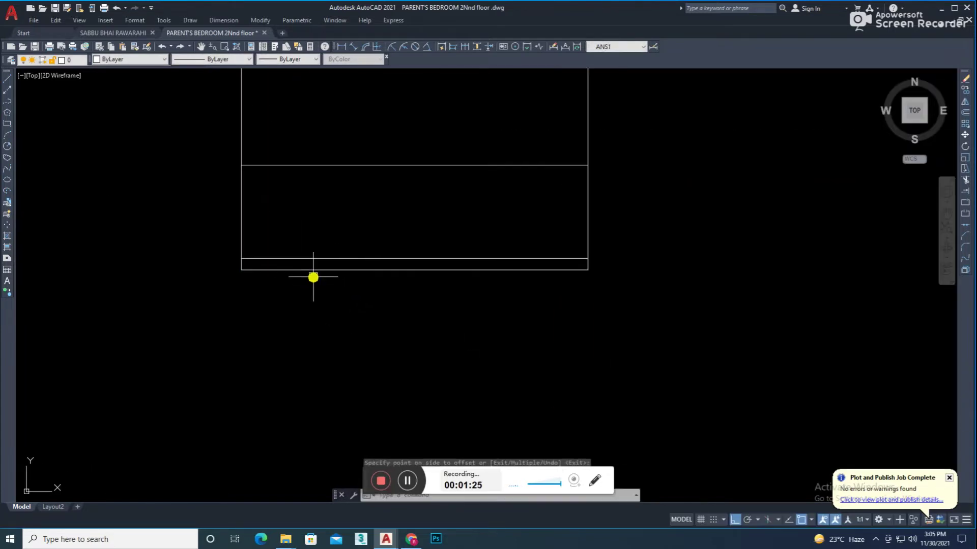
{"action": "key", "text": "Return"}
{"action": "type", "text": "3.375"}
{"action": "key", "text": "Return"}
{"action": "key", "text": "Return"}
{"action": "key", "text": "Return"}
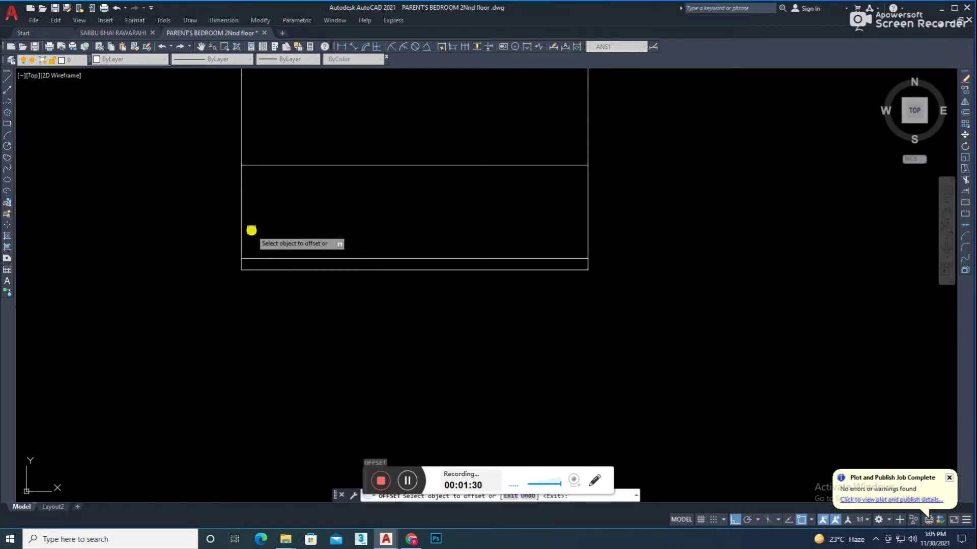
{"action": "left_click", "coordinate": [242, 230]}
{"action": "left_click", "coordinate": [472, 242]}
{"action": "left_click", "coordinate": [587, 222]}
{"action": "left_click", "coordinate": [545, 225]}
{"action": "key", "text": "Return"}
- Trim away the bottom segment between the two legs
{"action": "type", "text": "tr"}
{"action": "key", "text": "Return"}
{"action": "left_click", "coordinate": [487, 270]}
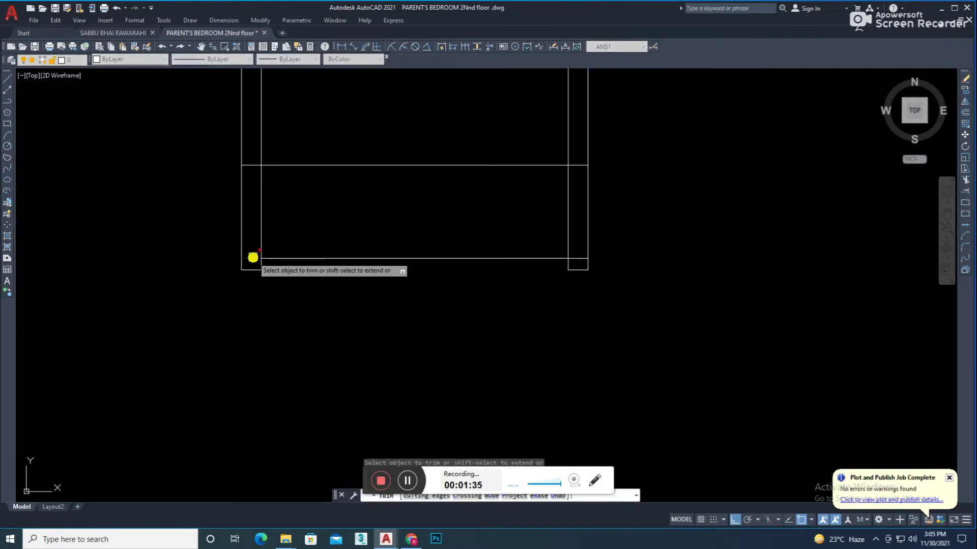
{"action": "key", "text": "Return"}
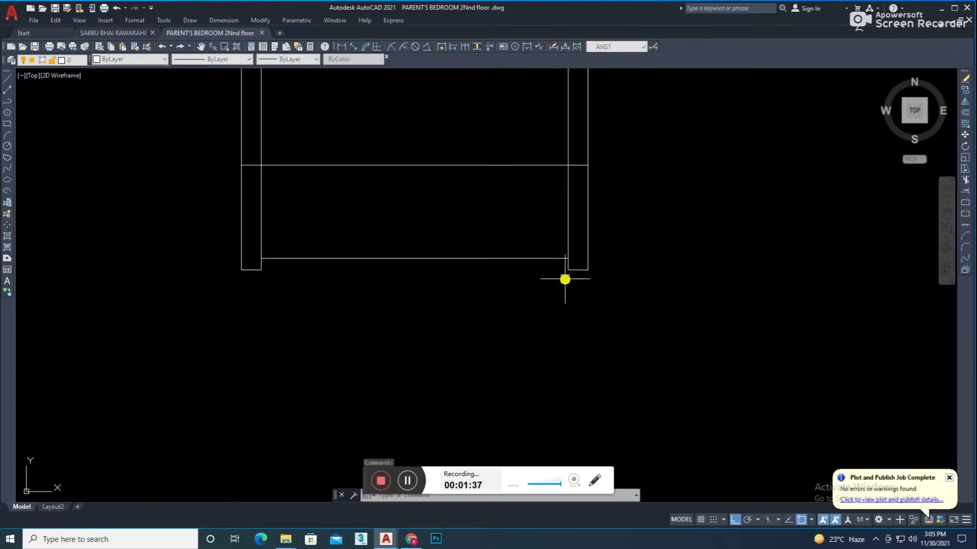
{"action": "scroll", "coordinate": [529, 275], "scroll_direction": "down", "scroll_amount": 2}
{"action": "scroll", "coordinate": [521, 290], "scroll_direction": "up", "scroll_amount": 2}
{"action": "type", "text": "tr"}
{"action": "scroll", "coordinate": [522, 285], "scroll_direction": "up", "scroll_amount": 2}
{"action": "key", "text": "Return"}
{"action": "scroll", "coordinate": [509, 274], "scroll_direction": "down", "scroll_amount": 4}
{"action": "scroll", "coordinate": [361, 282], "scroll_direction": "up", "scroll_amount": 4}
{"action": "key", "text": "Return"}
- Offset the bottom line upward to create a rail just above the base
{"action": "type", "text": "o"}
{"action": "key", "text": "Return"}
{"action": "left_click", "coordinate": [386, 413]}
{"action": "left_click", "coordinate": [399, 381]}
{"action": "key", "text": "Return"}
{"action": "scroll", "coordinate": [443, 343], "scroll_direction": "down", "scroll_amount": 3}
{"action": "scroll", "coordinate": [509, 330], "scroll_direction": "down", "scroll_amount": 2}
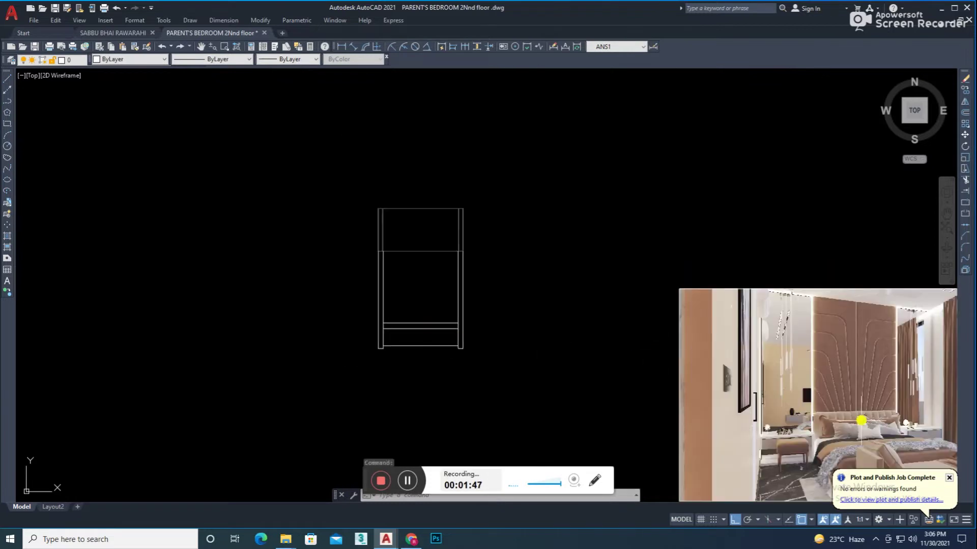
{"action": "scroll", "coordinate": [473, 359], "scroll_direction": "up", "scroll_amount": 3}
{"action": "scroll", "coordinate": [453, 371], "scroll_direction": "up", "scroll_amount": 5}
{"action": "left_click", "coordinate": [365, 216]}
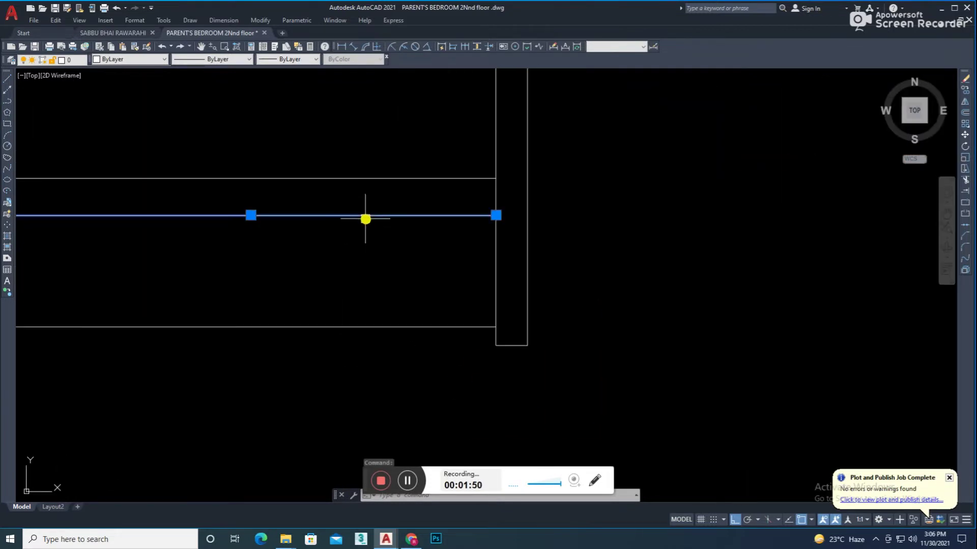
- Move the two horizontal rail lines to new heights in the bench elevation
{"action": "left_click", "coordinate": [373, 275]}
{"action": "type", "text": "m"}
{"action": "key", "text": "Return"}
{"action": "left_click", "coordinate": [353, 244]}
{"action": "key", "text": "Escape"}
{"action": "scroll", "coordinate": [358, 253], "scroll_direction": "down", "scroll_amount": 3}
{"action": "scroll", "coordinate": [455, 249], "scroll_direction": "down", "scroll_amount": 3}
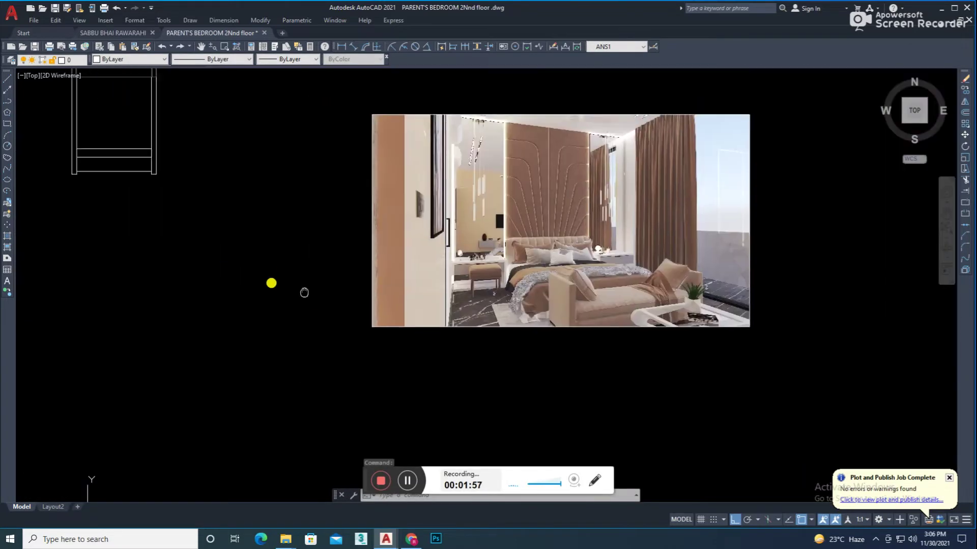
{"action": "scroll", "coordinate": [327, 214], "scroll_direction": "up", "scroll_amount": 5}
{"action": "type", "text": "m"}
{"action": "key", "text": "Return"}
{"action": "left_click", "coordinate": [462, 201]}
{"action": "left_click", "coordinate": [472, 221]}
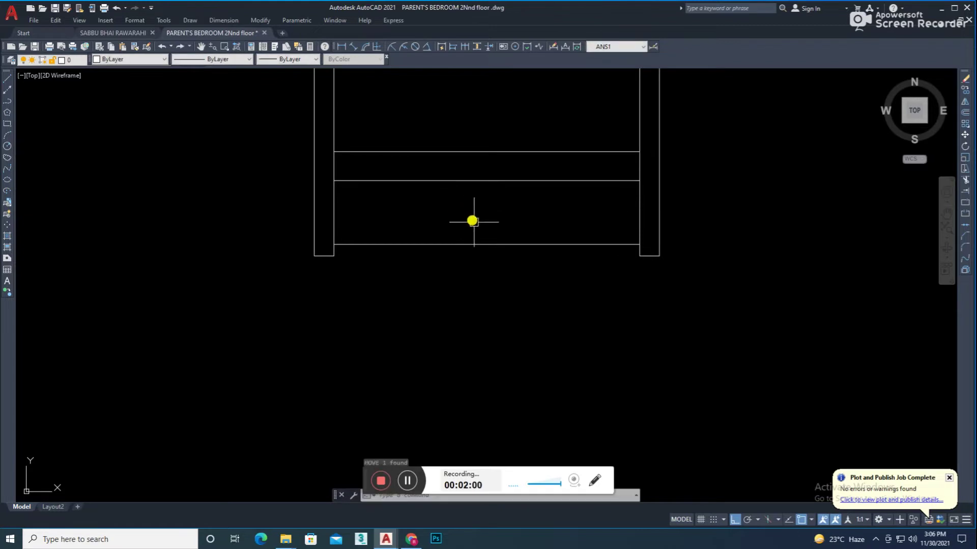
- Offset the first rail line by 0.2 to create a closely spaced parallel line
{"action": "type", "text": "o"}
{"action": "key", "text": "Return"}
{"action": "scroll", "coordinate": [441, 205], "scroll_direction": "up", "scroll_amount": 2}
{"action": "type", "text": ".2"}
{"action": "key", "text": "Return"}
{"action": "scroll", "coordinate": [430, 167], "scroll_direction": "up", "scroll_amount": 3}
{"action": "left_click", "coordinate": [428, 165]}
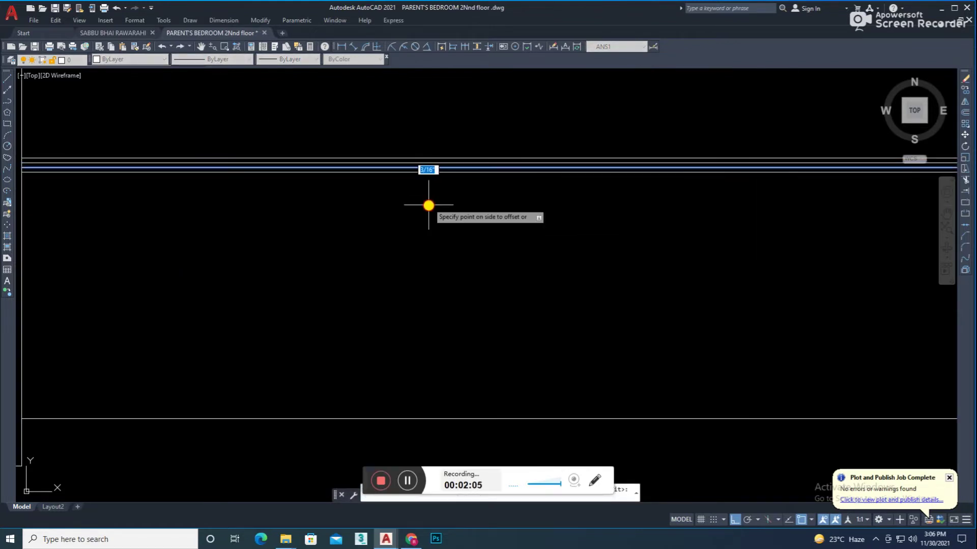
{"action": "scroll", "coordinate": [454, 284], "scroll_direction": "down", "scroll_amount": 2}
{"action": "left_click", "coordinate": [452, 303]}
{"action": "scroll", "coordinate": [444, 298], "scroll_direction": "down", "scroll_amount": 2}
{"action": "scroll", "coordinate": [425, 272], "scroll_direction": "down", "scroll_amount": 3}
{"action": "scroll", "coordinate": [277, 181], "scroll_direction": "up", "scroll_amount": 3}
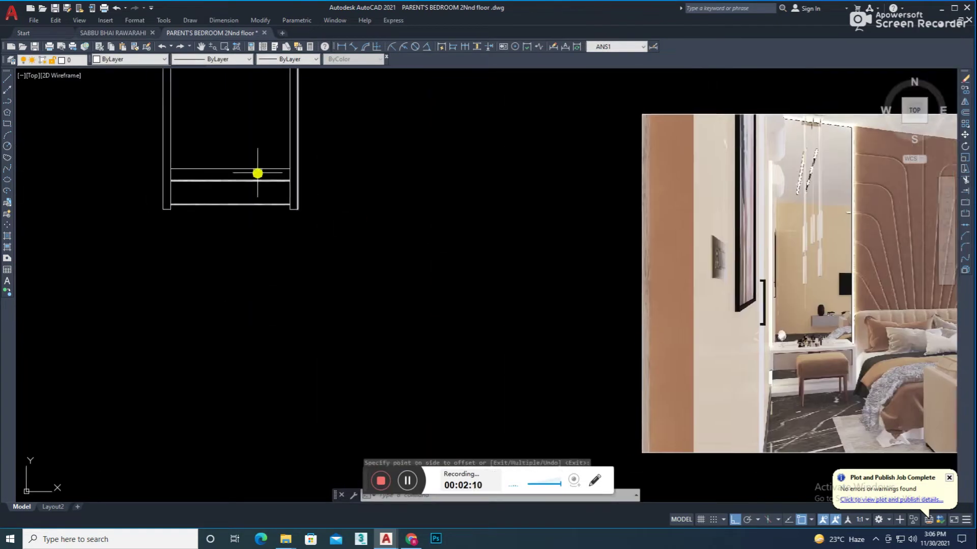
{"action": "key", "text": "Escape"}
{"action": "scroll", "coordinate": [220, 190], "scroll_direction": "up", "scroll_amount": 2}
{"action": "scroll", "coordinate": [293, 249], "scroll_direction": "up", "scroll_amount": 1}
- Offset the other rail line by the same 0.2 distance
{"action": "key", "text": "Return"}
{"action": "scroll", "coordinate": [305, 239], "scroll_direction": "up", "scroll_amount": 2}
{"action": "scroll", "coordinate": [317, 219], "scroll_direction": "up", "scroll_amount": 2}
{"action": "key", "text": "Return"}
{"action": "left_click", "coordinate": [319, 231]}
{"action": "left_click", "coordinate": [316, 220]}
{"action": "scroll", "coordinate": [326, 211], "scroll_direction": "down", "scroll_amount": 1}
{"action": "scroll", "coordinate": [350, 198], "scroll_direction": "down", "scroll_amount": 1}
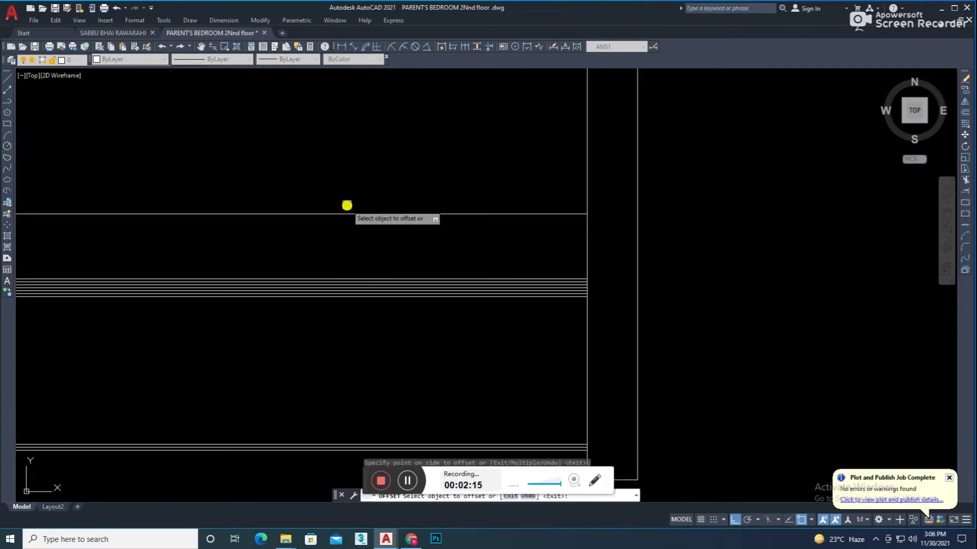
{"action": "key", "text": "Escape"}
- Pan across the bedroom render and save the drawing
{"action": "scroll", "coordinate": [333, 275], "scroll_direction": "up", "scroll_amount": 2}
{"action": "left_click", "coordinate": [341, 257]}
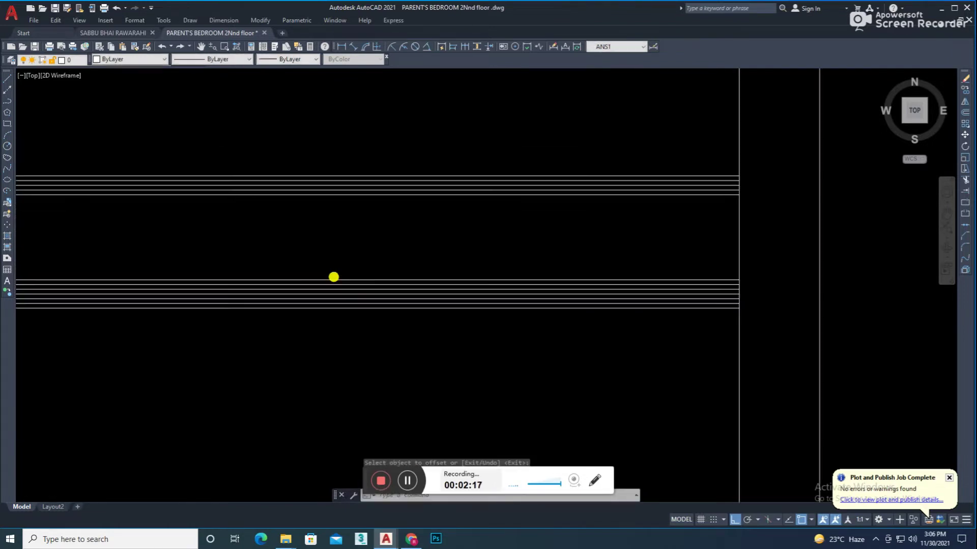
{"action": "scroll", "coordinate": [326, 285], "scroll_direction": "down", "scroll_amount": 2}
{"action": "scroll", "coordinate": [510, 279], "scroll_direction": "down", "scroll_amount": 2}
{"action": "scroll", "coordinate": [557, 260], "scroll_direction": "down", "scroll_amount": 1}
{"action": "scroll", "coordinate": [509, 280], "scroll_direction": "down", "scroll_amount": 3}
{"action": "scroll", "coordinate": [722, 391], "scroll_direction": "up", "scroll_amount": 4}
{"action": "middle_click_drag", "start_coordinate": [820, 388], "coordinate": [748, 306]}
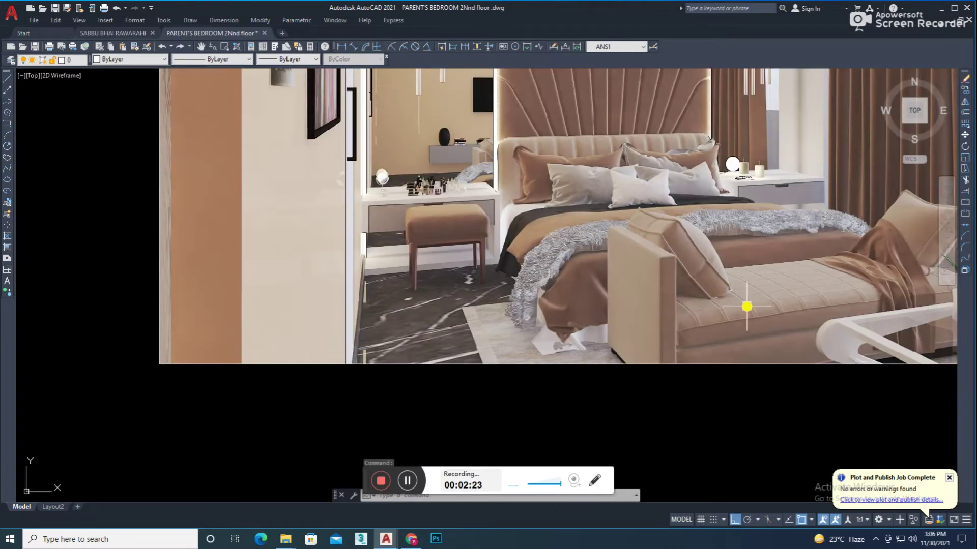
{"action": "scroll", "coordinate": [661, 285], "scroll_direction": "down", "scroll_amount": 5}
{"action": "scroll", "coordinate": [636, 295], "scroll_direction": "up", "scroll_amount": 4}
{"action": "key", "text": "ctrl+s"}
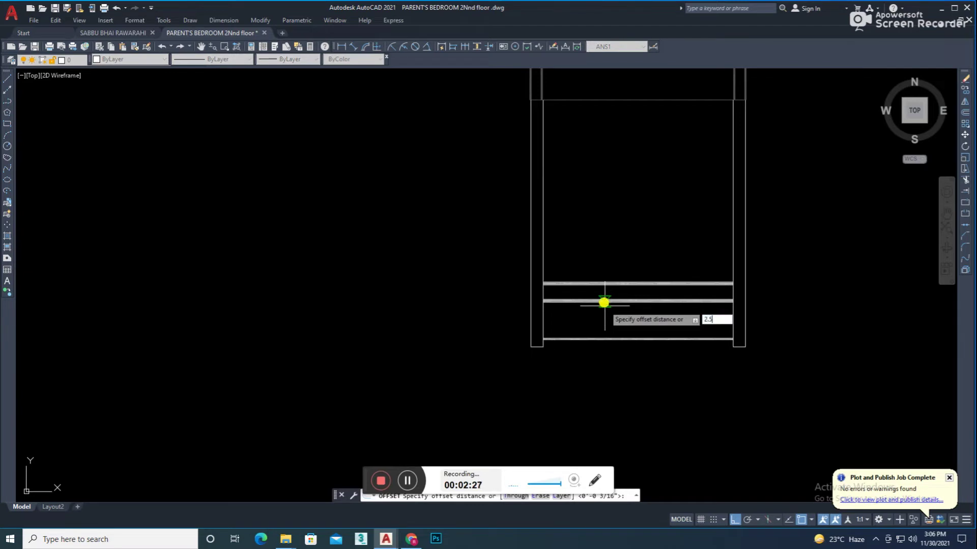
- Offset a rail line by 2.5 to create another horizontal rail
{"action": "left_click", "coordinate": [535, 346]}
{"action": "scroll", "coordinate": [537, 239], "scroll_direction": "up", "scroll_amount": 4}
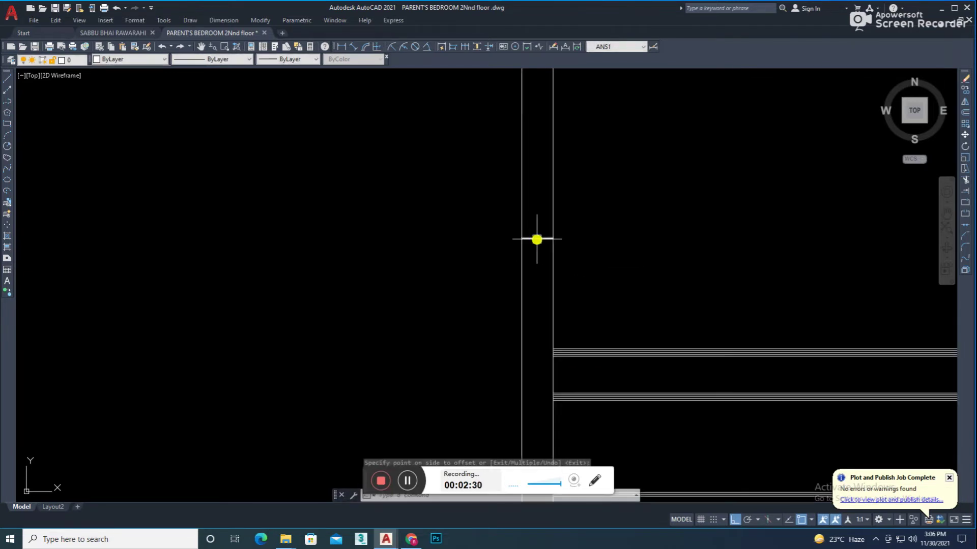
{"action": "scroll", "coordinate": [552, 238], "scroll_direction": "down", "scroll_amount": 3}
{"action": "left_click", "coordinate": [731, 264]}
- Fence-trim the post lines above the top rail, then save the drawing
{"action": "type", "text": "tr"}
{"action": "key", "text": "Return"}
{"action": "left_click_drag", "start_coordinate": [719, 229], "coordinate": [307, 217]}
{"action": "key", "text": "Return"}
{"action": "scroll", "coordinate": [493, 280], "scroll_direction": "down", "scroll_amount": 5}
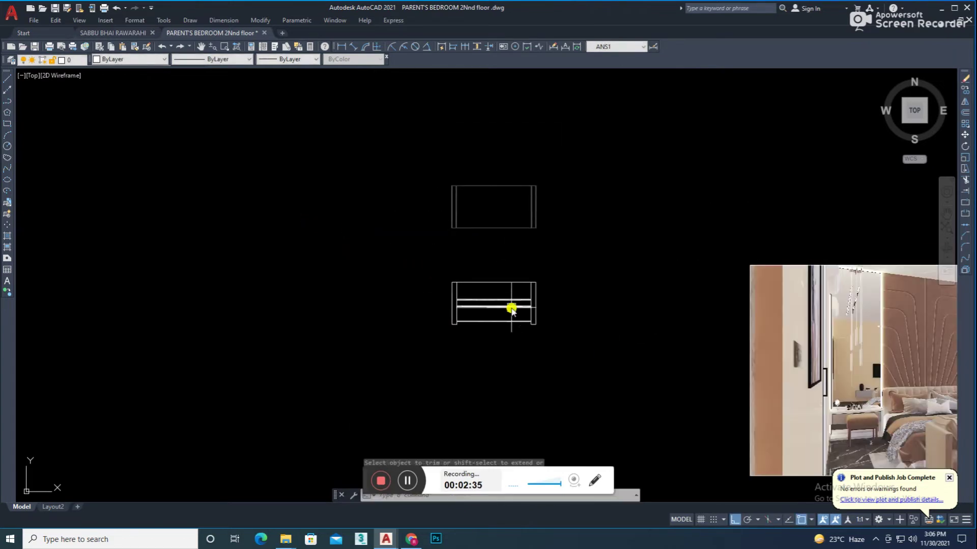
{"action": "key", "text": "Escape"}
{"action": "scroll", "coordinate": [482, 282], "scroll_direction": "up", "scroll_amount": 2}
{"action": "scroll", "coordinate": [493, 277], "scroll_direction": "up", "scroll_amount": 2}
{"action": "key", "text": "ctrl+s"}
- Fillet the top corners of the end posts into rounded tops
{"action": "scroll", "coordinate": [473, 279], "scroll_direction": "down", "scroll_amount": 3}
{"action": "mouse_move", "coordinate": [395, 321]}
{"action": "middle_mouse_down"}
{"action": "mouse_move", "coordinate": [620, 280]}
{"action": "mouse_move", "coordinate": [588, 369]}
{"action": "middle_mouse_up"}
{"action": "key", "text": "Escape"}
{"action": "scroll", "coordinate": [489, 253], "scroll_direction": "up", "scroll_amount": 4}
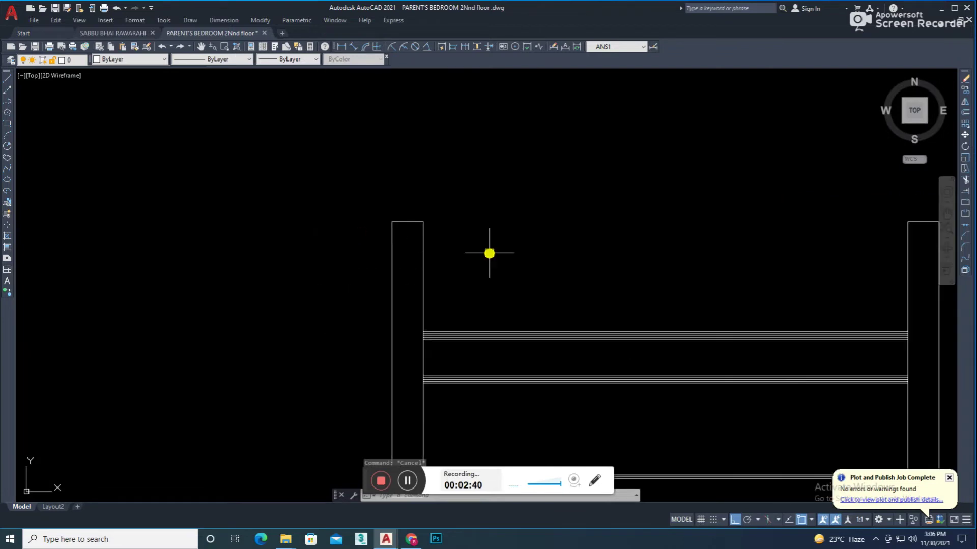
{"action": "key", "text": "Return"}
{"action": "scroll", "coordinate": [430, 232], "scroll_direction": "up", "scroll_amount": 4}
{"action": "left_click", "coordinate": [380, 204]}
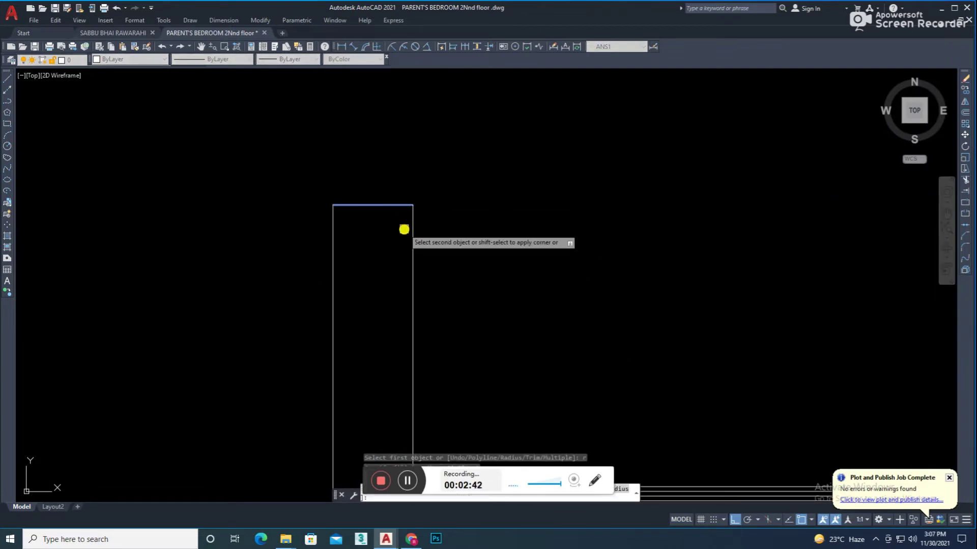
{"action": "left_click", "coordinate": [412, 237]}
{"action": "scroll", "coordinate": [356, 239], "scroll_direction": "down", "scroll_amount": 4}
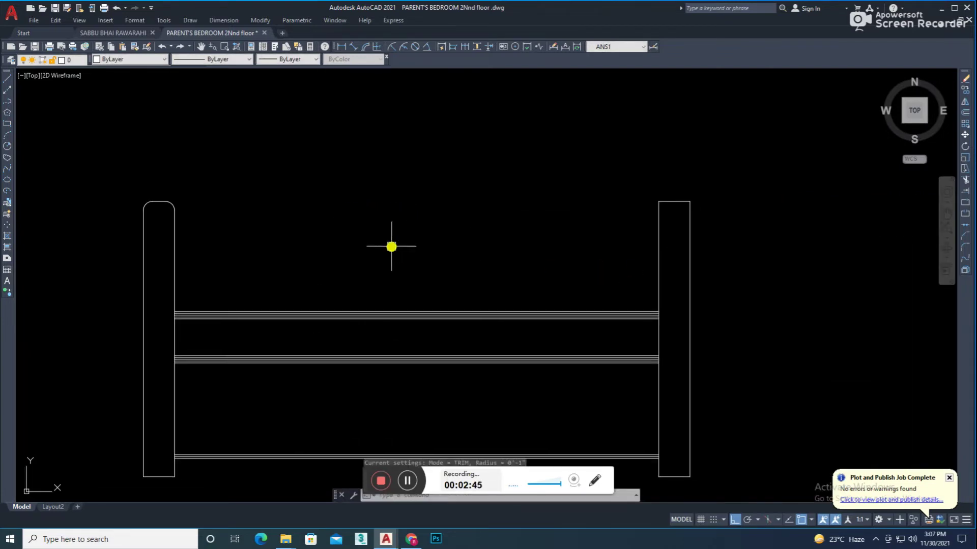
{"action": "key", "text": "Return"}
{"action": "scroll", "coordinate": [486, 211], "scroll_direction": "down", "scroll_amount": 4}
{"action": "key", "text": "Escape"}
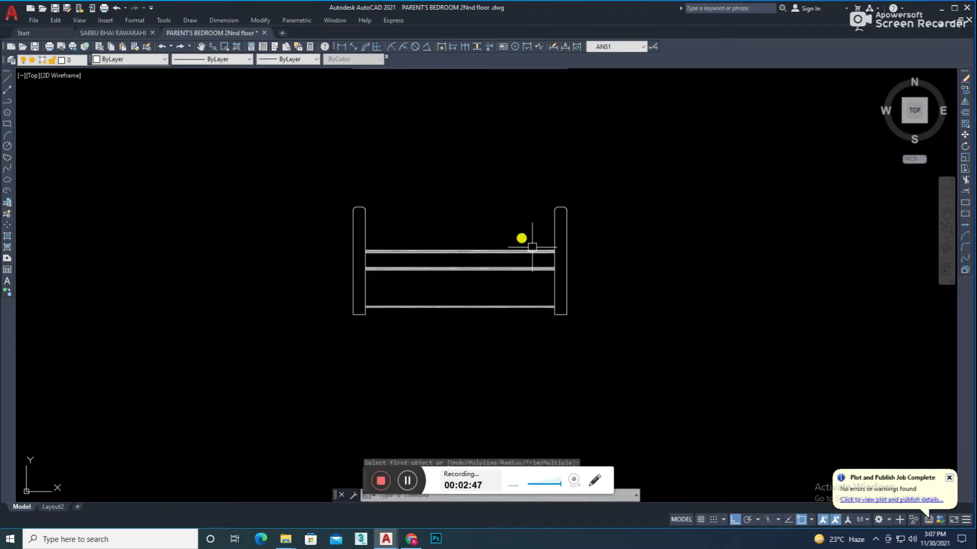
{"action": "scroll", "coordinate": [567, 292], "scroll_direction": "down", "scroll_amount": 4}
{"action": "left_click_drag", "start_coordinate": [591, 254], "coordinate": [466, 342]}
{"action": "type", "text": "m"}
{"action": "key", "text": "Return"}
{"action": "key", "text": "Escape"}
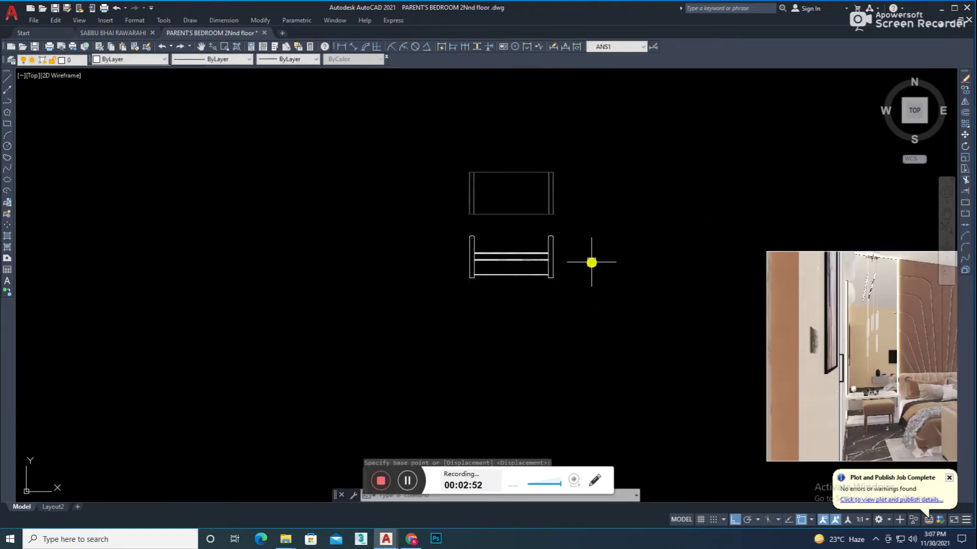
{"action": "scroll", "coordinate": [484, 240], "scroll_direction": "up", "scroll_amount": 4}
{"action": "left_click", "coordinate": [657, 203]}
{"action": "left_click", "coordinate": [364, 382]}
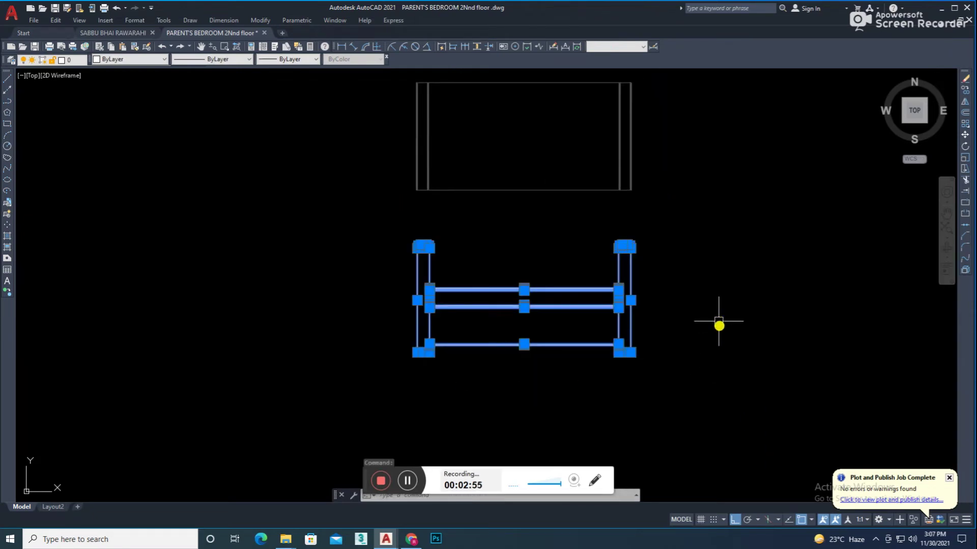
{"action": "type", "text": "m"}
{"action": "key", "text": "Return"}
{"action": "middle_click_drag", "start_coordinate": [722, 325], "coordinate": [602, 314]}
{"action": "key", "text": "Escape"}
{"action": "scroll", "coordinate": [427, 338], "scroll_direction": "down", "scroll_amount": 3}
{"action": "scroll", "coordinate": [427, 338], "scroll_direction": "down", "scroll_amount": 2}
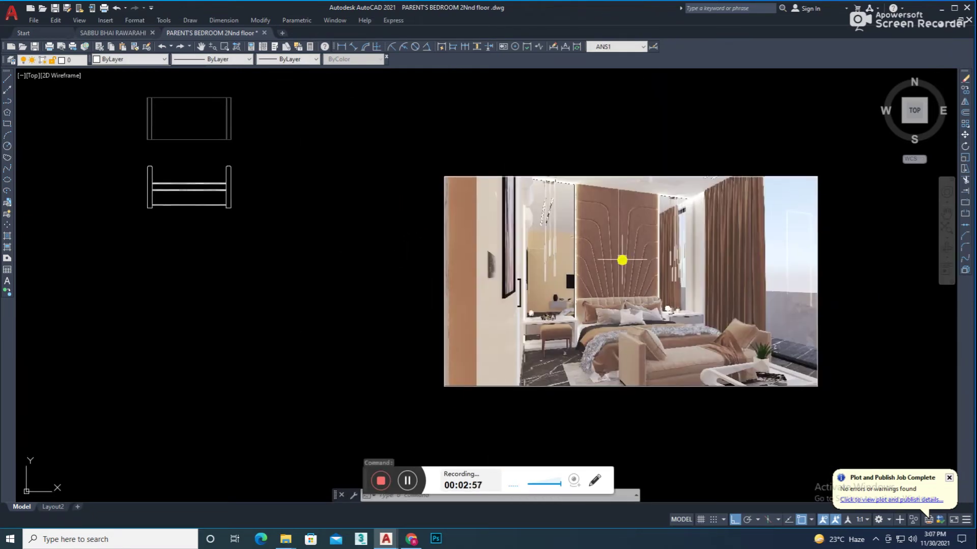
{"action": "scroll", "coordinate": [658, 372], "scroll_direction": "up", "scroll_amount": 4}
{"action": "scroll", "coordinate": [643, 335], "scroll_direction": "down", "scroll_amount": 2}
{"action": "scroll", "coordinate": [637, 331], "scroll_direction": "up", "scroll_amount": 3}
{"action": "scroll", "coordinate": [615, 323], "scroll_direction": "down", "scroll_amount": 3}
{"action": "scroll", "coordinate": [747, 251], "scroll_direction": "up", "scroll_amount": 2}
{"action": "scroll", "coordinate": [646, 279], "scroll_direction": "down", "scroll_amount": 2}
{"action": "scroll", "coordinate": [475, 251], "scroll_direction": "down", "scroll_amount": 3}
{"action": "scroll", "coordinate": [438, 219], "scroll_direction": "up", "scroll_amount": 2}
{"action": "scroll", "coordinate": [428, 285], "scroll_direction": "down", "scroll_amount": 2}
{"action": "scroll", "coordinate": [397, 196], "scroll_direction": "up", "scroll_amount": 2}
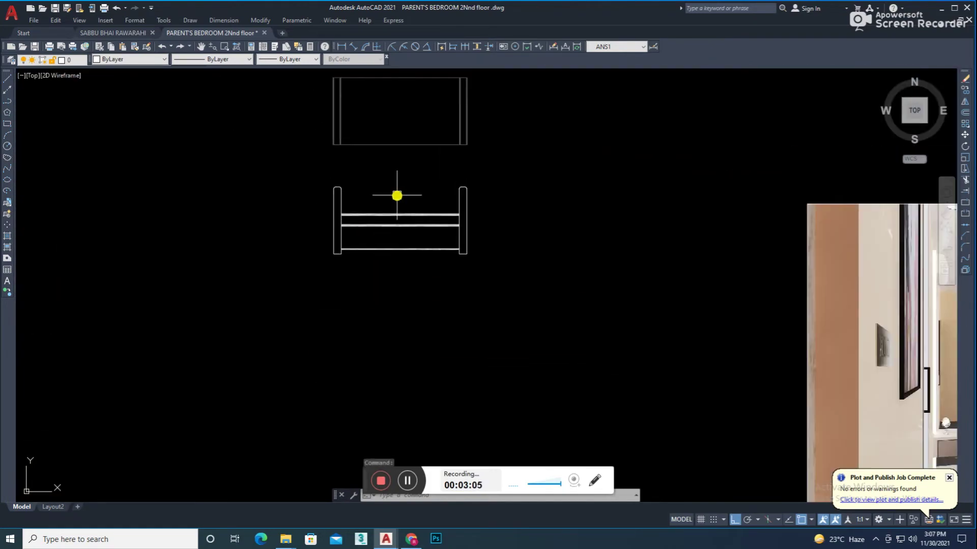
- Add 3½" aligned post-width dimensions at the left and right posts
{"action": "left_click", "coordinate": [349, 47]}
{"action": "scroll", "coordinate": [328, 240], "scroll_direction": "up", "scroll_amount": 2}
{"action": "scroll", "coordinate": [351, 298], "scroll_direction": "up", "scroll_amount": 4}
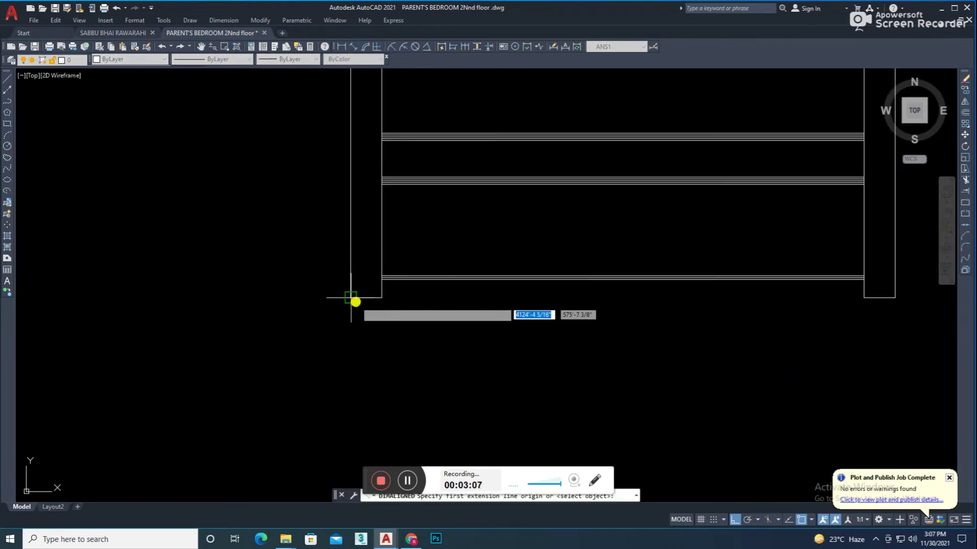
{"action": "left_click", "coordinate": [386, 300]}
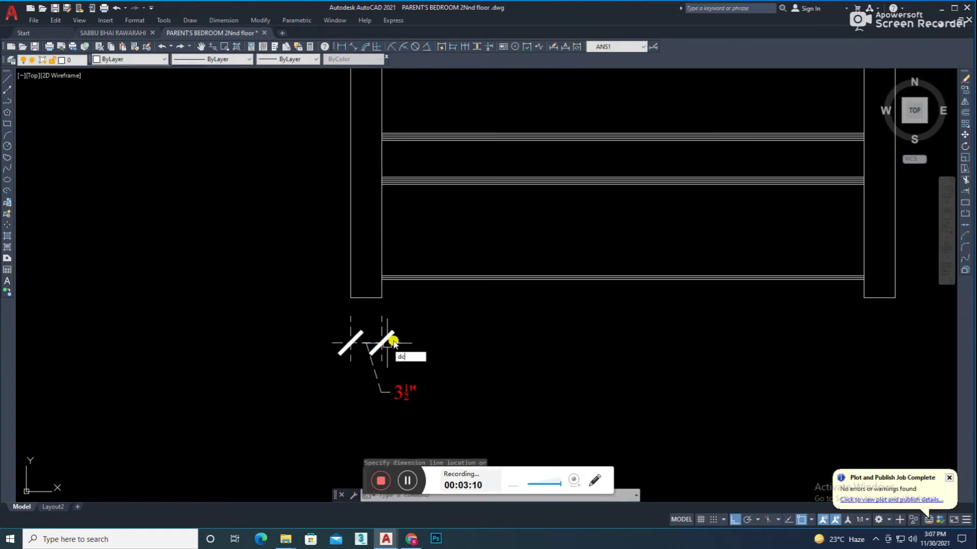
{"action": "key", "text": "Return"}
{"action": "middle_click_drag", "start_coordinate": [717, 307], "coordinate": [635, 297]}
{"action": "left_click", "coordinate": [812, 287]}
- Add the 4'-11½" overall width dimension below the bench
{"action": "left_click", "coordinate": [353, 46]}
{"action": "left_click", "coordinate": [782, 288]}
{"action": "left_click", "coordinate": [264, 289]}
{"action": "middle_click_drag", "start_coordinate": [264, 289], "coordinate": [358, 200]}
{"action": "left_click", "coordinate": [514, 353]}
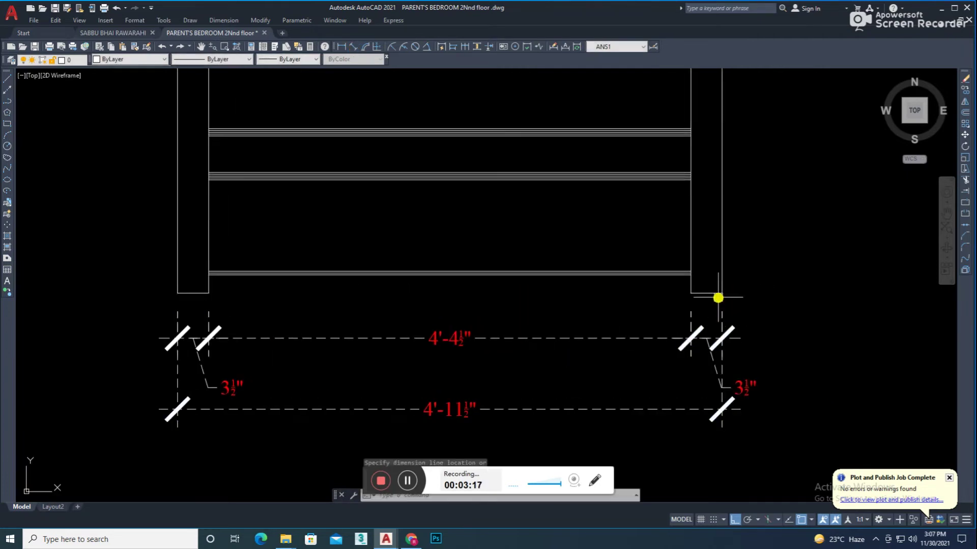
- Dimension the right leg: a 2" rail dimension continued up to the post top
{"action": "key", "text": "Return"}
{"action": "left_click", "coordinate": [721, 293]}
{"action": "middle_click_drag", "start_coordinate": [721, 293], "coordinate": [728, 431]}
{"action": "left_click", "coordinate": [704, 414]}
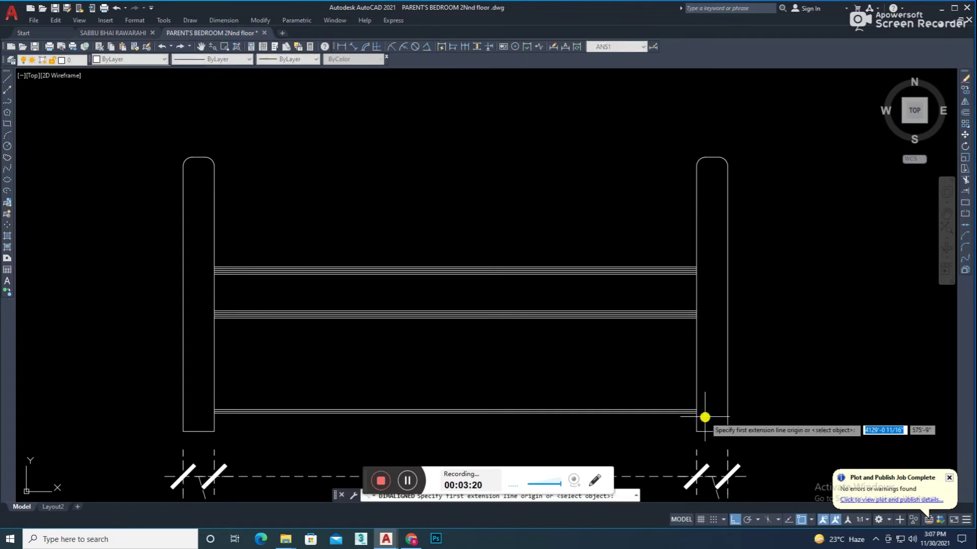
{"action": "scroll", "coordinate": [700, 424], "scroll_direction": "up", "scroll_amount": 4}
{"action": "middle_click_drag", "start_coordinate": [805, 400], "coordinate": [798, 338]}
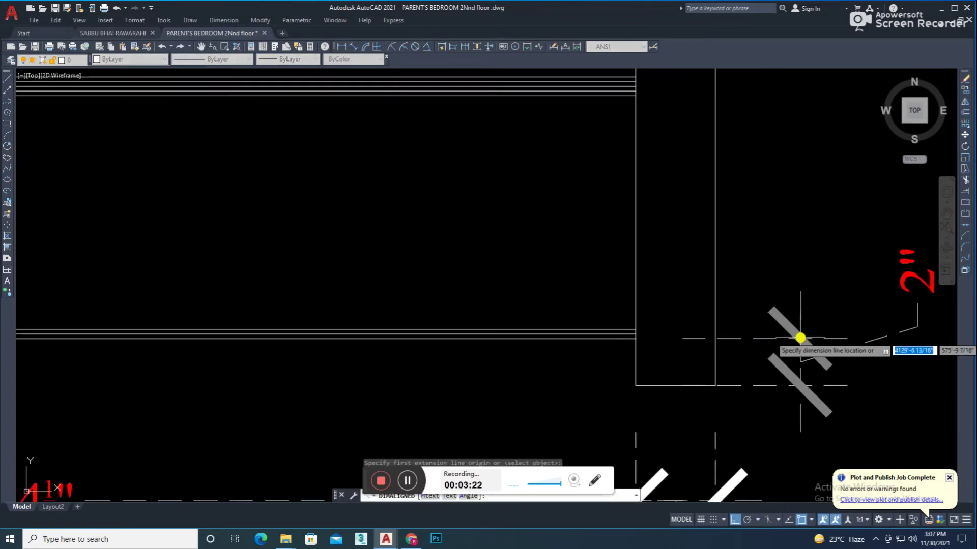
{"action": "left_click", "coordinate": [748, 329]}
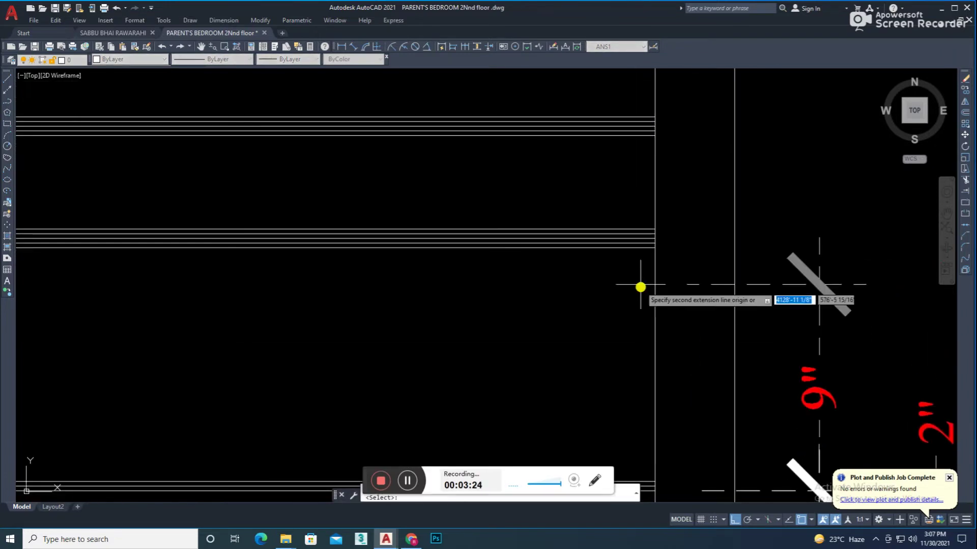
{"action": "left_click", "coordinate": [653, 229]}
{"action": "scroll", "coordinate": [645, 273], "scroll_direction": "up", "scroll_amount": 2}
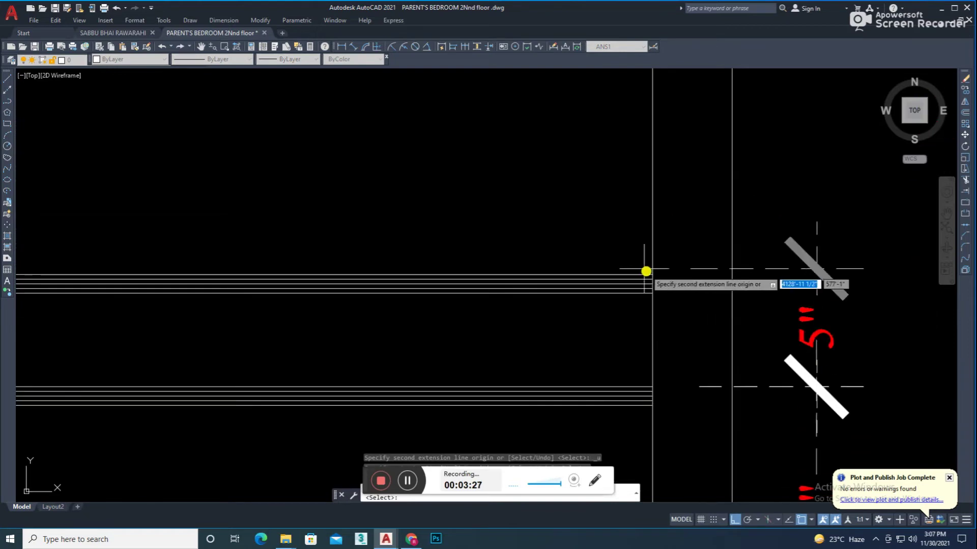
{"action": "scroll", "coordinate": [683, 295], "scroll_direction": "down", "scroll_amount": 4}
{"action": "middle_click_drag", "start_coordinate": [683, 295], "coordinate": [681, 325]}
{"action": "left_click", "coordinate": [675, 205]}
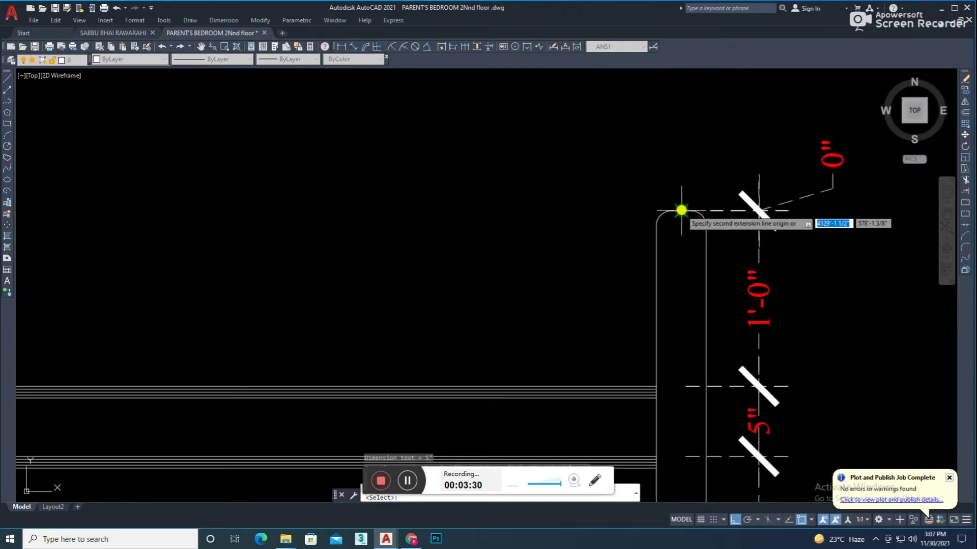
{"action": "scroll", "coordinate": [687, 209], "scroll_direction": "down", "scroll_amount": 5}
- Add the 2'-6" overall height dimension on the right side
{"action": "left_click", "coordinate": [356, 47]}
{"action": "scroll", "coordinate": [636, 244], "scroll_direction": "up", "scroll_amount": 4}
{"action": "left_click", "coordinate": [654, 281]}
{"action": "scroll", "coordinate": [661, 334], "scroll_direction": "down", "scroll_amount": 3}
{"action": "scroll", "coordinate": [633, 238], "scroll_direction": "up", "scroll_amount": 5}
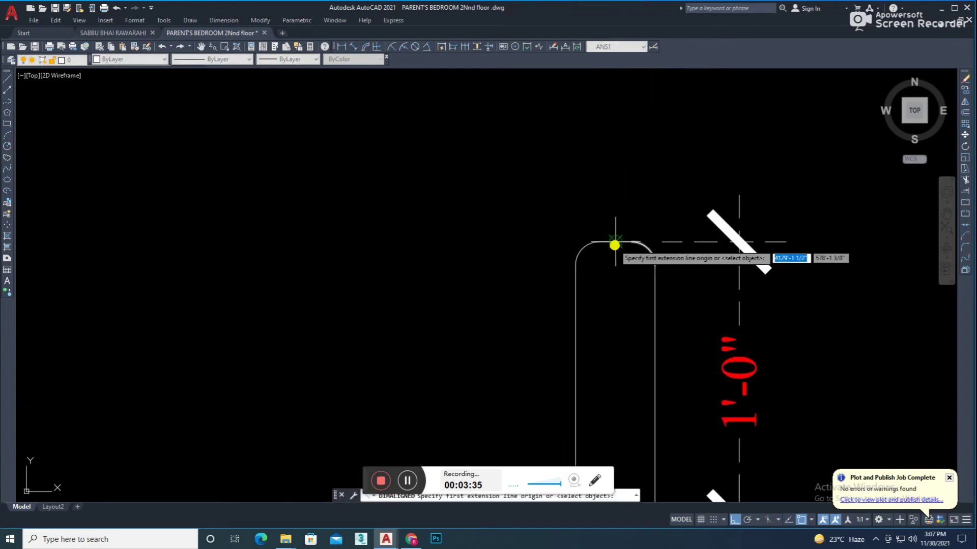
{"action": "scroll", "coordinate": [621, 277], "scroll_direction": "down", "scroll_amount": 4}
{"action": "middle_click_drag", "start_coordinate": [621, 277], "coordinate": [616, 201]}
{"action": "left_click", "coordinate": [602, 429]}
- Add the 2'-6" aligned dimension along the left post and frame both bench drawings
{"action": "left_click", "coordinate": [715, 330]}
{"action": "key", "text": "Return"}
{"action": "scroll", "coordinate": [606, 342], "scroll_direction": "down", "scroll_amount": 3}
{"action": "scroll", "coordinate": [752, 262], "scroll_direction": "up", "scroll_amount": 4}
{"action": "scroll", "coordinate": [720, 281], "scroll_direction": "down", "scroll_amount": 1}
{"action": "scroll", "coordinate": [720, 280], "scroll_direction": "down", "scroll_amount": 3}
{"action": "scroll", "coordinate": [594, 283], "scroll_direction": "up", "scroll_amount": 3}
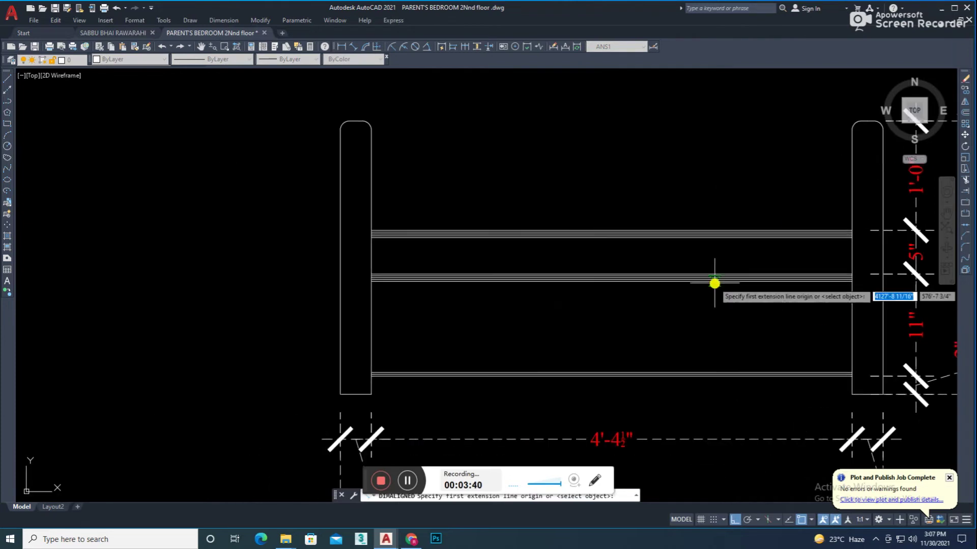
{"action": "left_click", "coordinate": [356, 124]}
{"action": "left_click", "coordinate": [350, 381]}
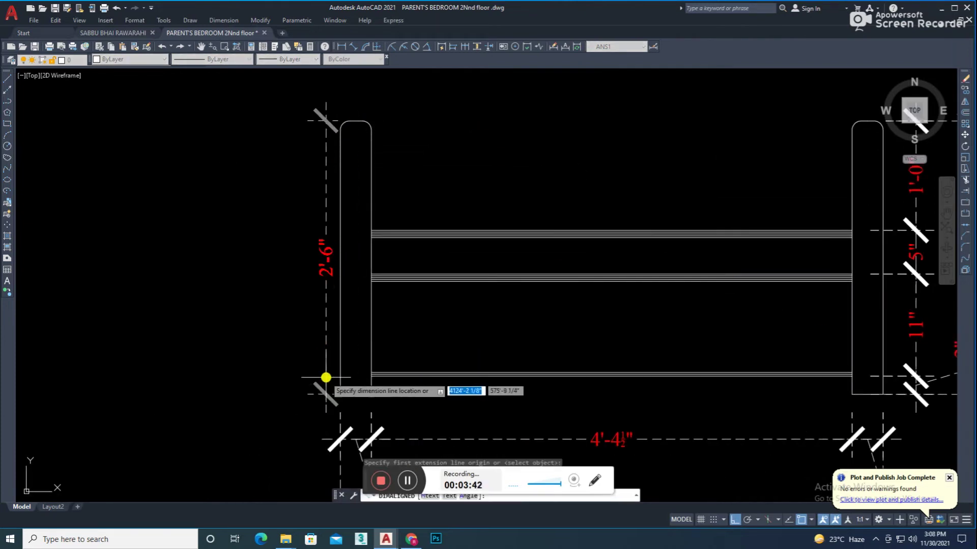
{"action": "scroll", "coordinate": [359, 268], "scroll_direction": "down", "scroll_amount": 3}
{"action": "scroll", "coordinate": [478, 212], "scroll_direction": "down", "scroll_amount": 2}
{"action": "scroll", "coordinate": [482, 267], "scroll_direction": "down", "scroll_amount": 1}
{"action": "mouse_move", "coordinate": [395, 130]}
{"action": "middle_mouse_down"}
{"action": "mouse_move", "coordinate": [389, 167]}
{"action": "mouse_move", "coordinate": [346, 191]}
{"action": "middle_mouse_up"}
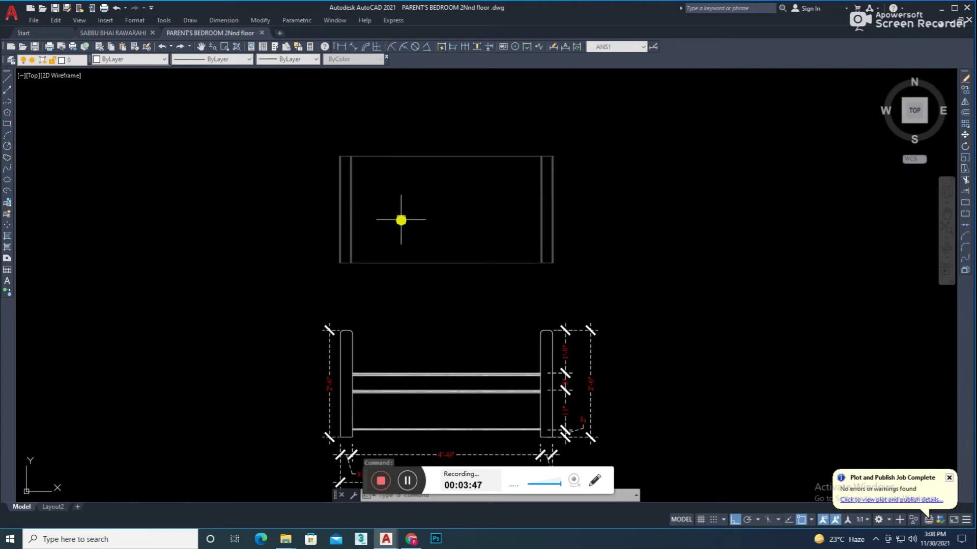
{"action": "middle_click_drag", "start_coordinate": [400, 216], "coordinate": [371, 155]}
- Window-select the bench elevation's posts, post tops and rails
{"action": "scroll", "coordinate": [527, 276], "scroll_direction": "up", "scroll_amount": 2}
{"action": "left_click", "coordinate": [197, 225]}
{"action": "left_click", "coordinate": [467, 390]}
{"action": "scroll", "coordinate": [558, 305], "scroll_direction": "up", "scroll_amount": 2}
{"action": "left_click", "coordinate": [585, 256]}
{"action": "left_click", "coordinate": [487, 304]}
{"action": "left_click", "coordinate": [460, 218]}
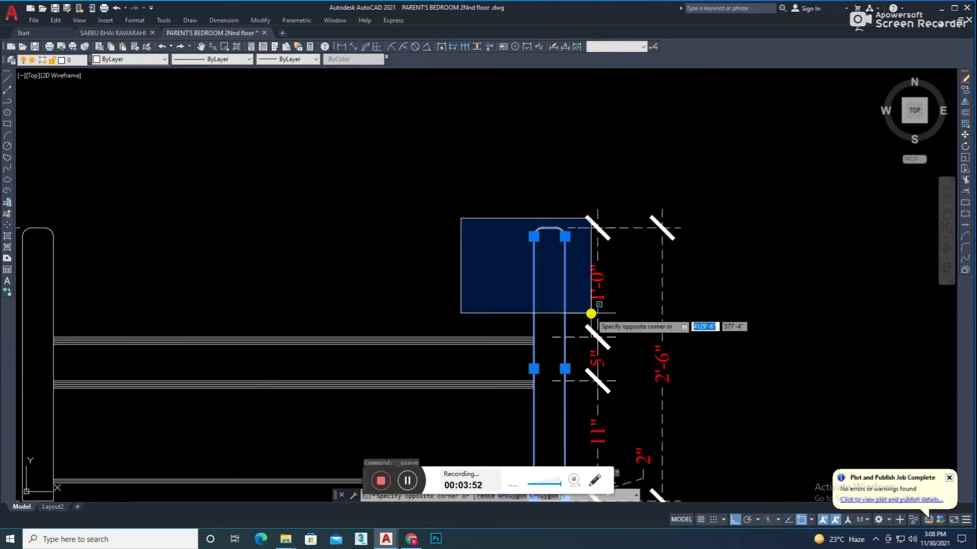
{"action": "left_click", "coordinate": [588, 312]}
{"action": "scroll", "coordinate": [496, 354], "scroll_direction": "up", "scroll_amount": 3}
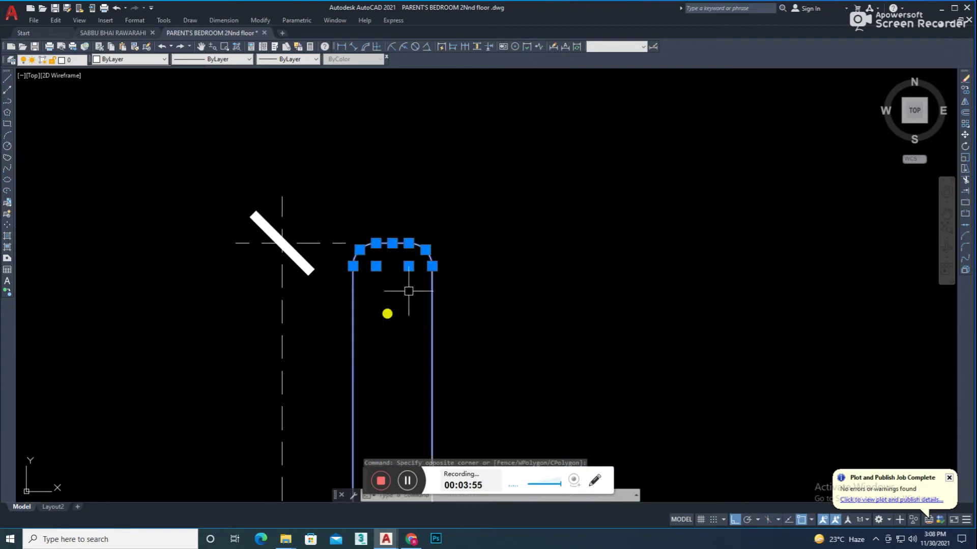
{"action": "scroll", "coordinate": [504, 224], "scroll_direction": "down", "scroll_amount": 4}
{"action": "scroll", "coordinate": [471, 252], "scroll_direction": "up", "scroll_amount": 3}
{"action": "left_click", "coordinate": [415, 260]}
{"action": "left_click", "coordinate": [510, 331]}
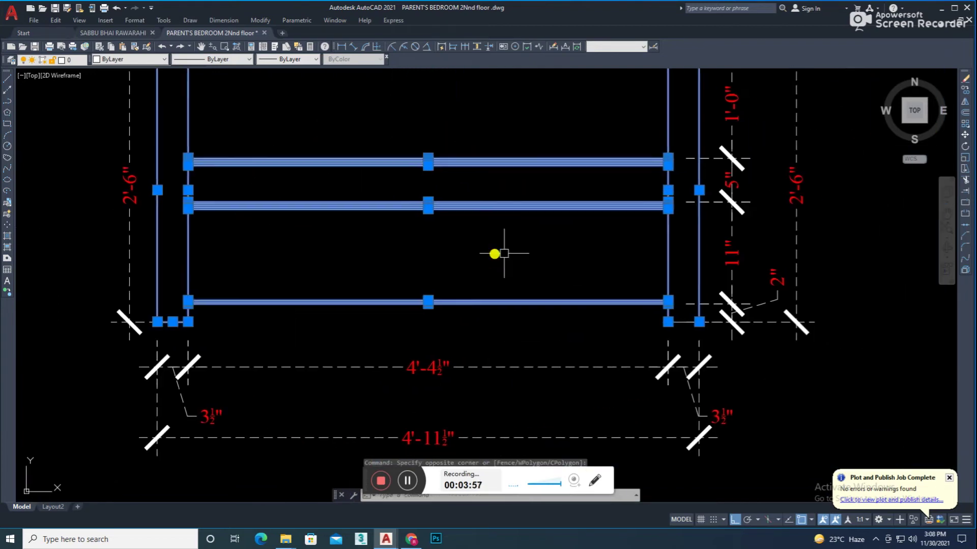
- Recolour the selected posts and rails grey (99,100,102)
{"action": "scroll", "coordinate": [558, 239], "scroll_direction": "down", "scroll_amount": 2}
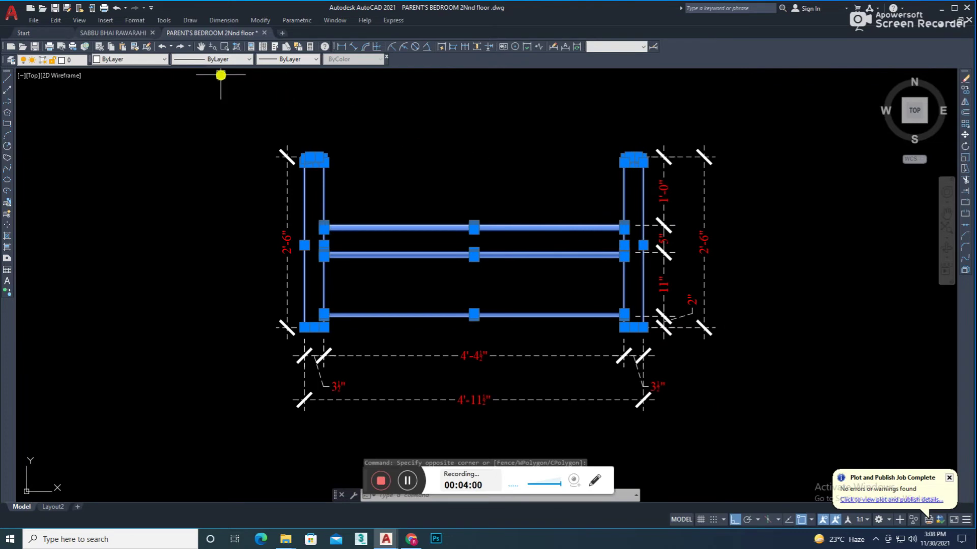
{"action": "left_click", "coordinate": [152, 59]}
{"action": "left_click", "coordinate": [131, 135]}
{"action": "key", "text": "Escape"}
- Recentre the drawings and begin an aligned dimension on the elevation's top rail
{"action": "scroll", "coordinate": [600, 255], "scroll_direction": "down", "scroll_amount": 4}
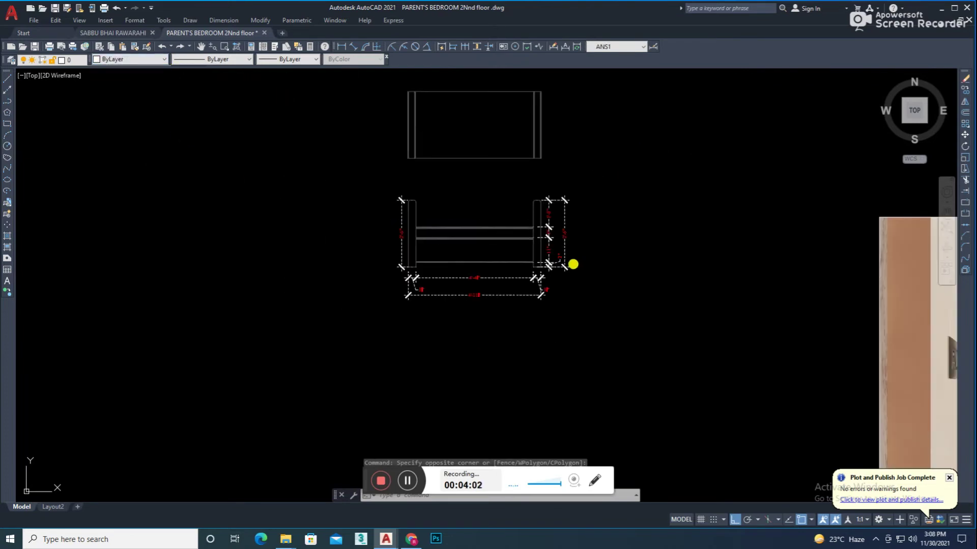
{"action": "middle_click_drag", "start_coordinate": [573, 264], "coordinate": [550, 306]}
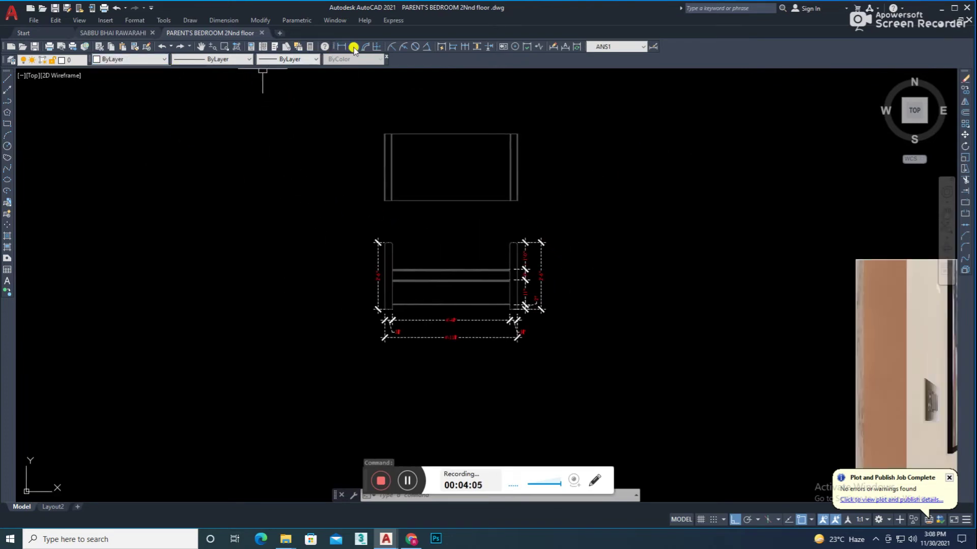
{"action": "left_click", "coordinate": [353, 46]}
{"action": "scroll", "coordinate": [444, 287], "scroll_direction": "up", "scroll_amount": 4}
{"action": "key", "text": "Escape"}
{"action": "key", "text": "Return"}
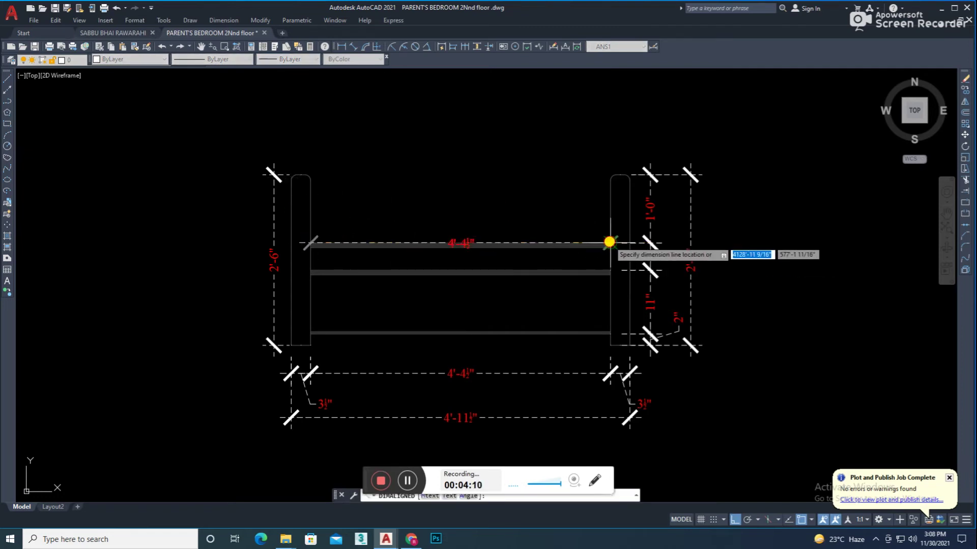
- Finish the 4'-4½" aligned dimension across the elevation's top between the posts
{"action": "left_click", "coordinate": [609, 242]}
{"action": "left_click", "coordinate": [595, 185]}
{"action": "key", "text": "Return"}
{"action": "scroll", "coordinate": [534, 214], "scroll_direction": "down", "scroll_amount": 1}
{"action": "scroll", "coordinate": [376, 185], "scroll_direction": "up", "scroll_amount": 2}
{"action": "scroll", "coordinate": [376, 186], "scroll_direction": "down", "scroll_amount": 2}
- Dimension the 3½" end offset at the top view's corner
{"action": "left_click", "coordinate": [406, 196]}
{"action": "left_click", "coordinate": [400, 146]}
{"action": "scroll", "coordinate": [370, 190], "scroll_direction": "up", "scroll_amount": 3}
{"action": "scroll", "coordinate": [365, 237], "scroll_direction": "up", "scroll_amount": 1}
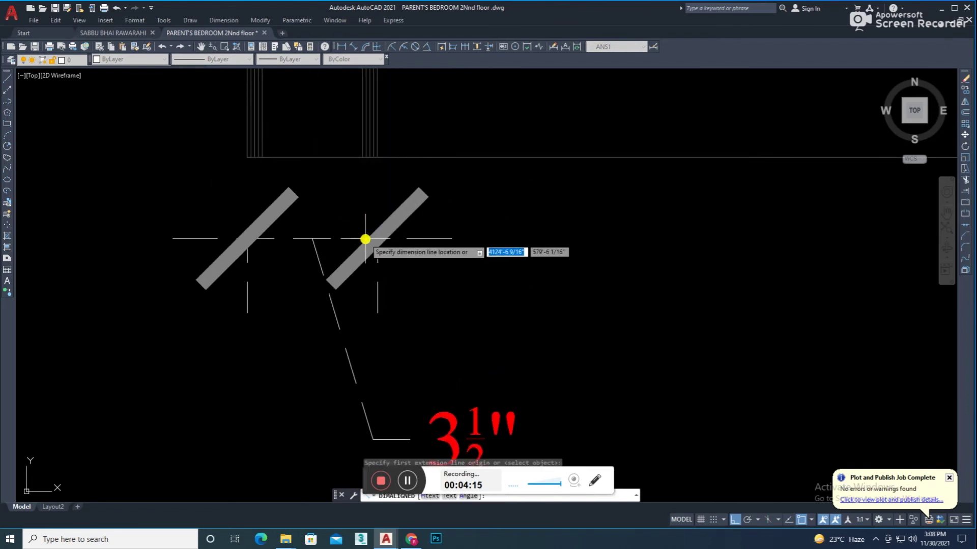
{"action": "scroll", "coordinate": [387, 237], "scroll_direction": "down", "scroll_amount": 2}
- Continue from the 3½" dimension with a 4'-5" dimension using DIMCONTINUE
{"action": "type", "text": "d"}
{"action": "key", "text": "Return"}
{"action": "scroll", "coordinate": [665, 274], "scroll_direction": "down", "scroll_amount": 1}
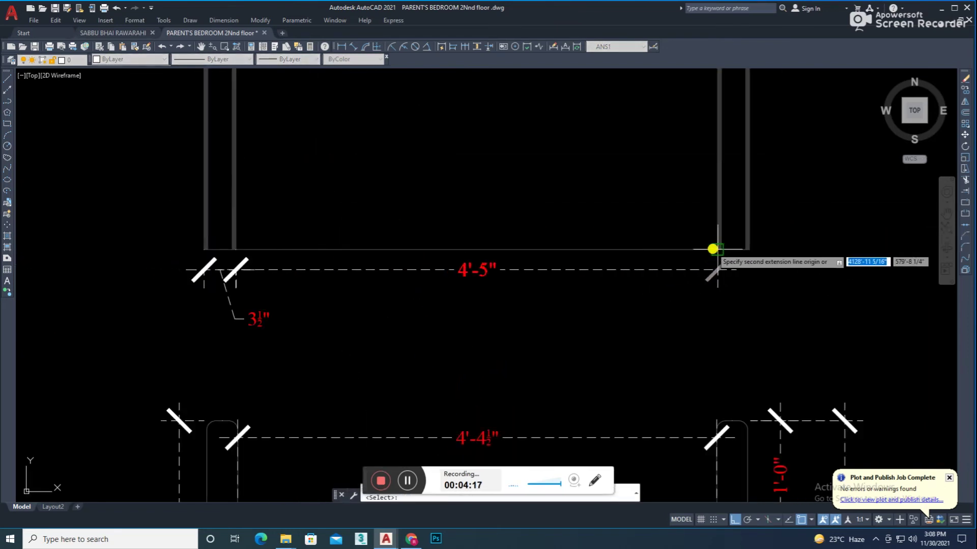
{"action": "scroll", "coordinate": [807, 268], "scroll_direction": "up", "scroll_amount": 4}
{"action": "scroll", "coordinate": [640, 208], "scroll_direction": "down", "scroll_amount": 2}
{"action": "left_click", "coordinate": [640, 208]}
{"action": "key", "text": "Escape"}
{"action": "scroll", "coordinate": [656, 229], "scroll_direction": "down", "scroll_amount": 3}
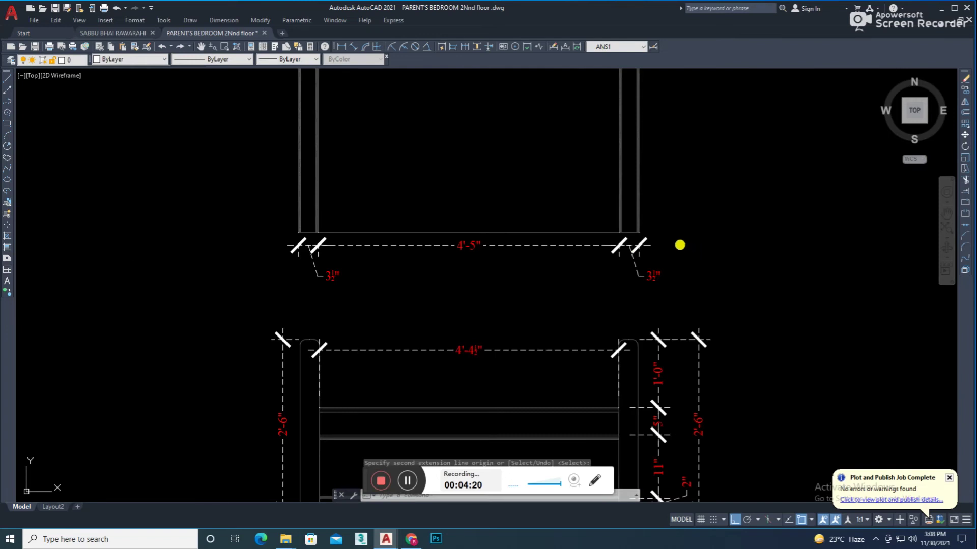
{"action": "key", "text": "Escape"}
{"action": "scroll", "coordinate": [420, 432], "scroll_direction": "down", "scroll_amount": 2}
- Add a 2'-6" aligned dimension on the top view's right side
{"action": "left_click", "coordinate": [359, 48]}
{"action": "scroll", "coordinate": [508, 315], "scroll_direction": "up", "scroll_amount": 3}
{"action": "left_click", "coordinate": [545, 298]}
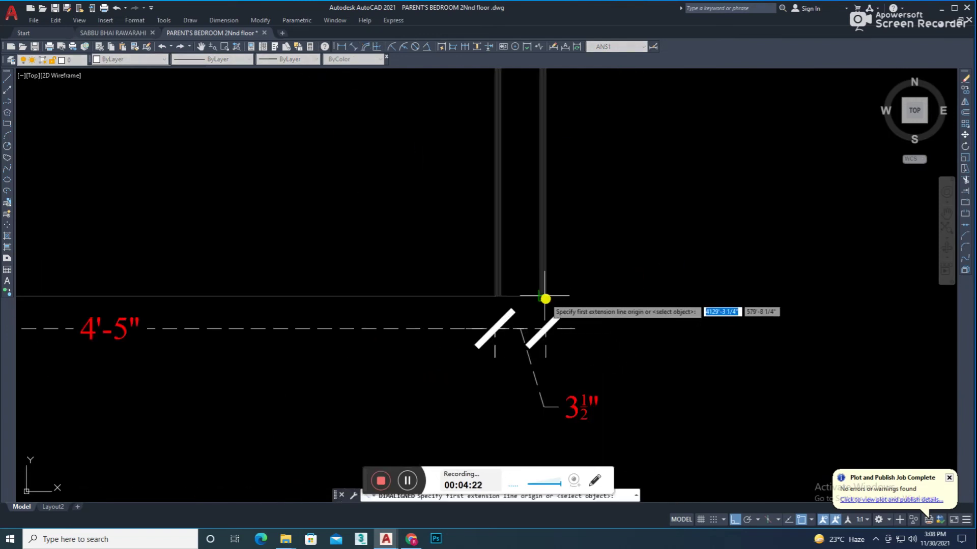
{"action": "scroll", "coordinate": [546, 305], "scroll_direction": "up", "scroll_amount": 1}
{"action": "scroll", "coordinate": [562, 264], "scroll_direction": "down", "scroll_amount": 4}
{"action": "left_click", "coordinate": [550, 152]}
{"action": "left_click", "coordinate": [571, 177]}
{"action": "key", "text": "space"}
- Add the 5'-0" overall width dimension along the top of the top view
{"action": "left_click", "coordinate": [550, 152]}
{"action": "scroll", "coordinate": [645, 157], "scroll_direction": "down", "scroll_amount": 3}
{"action": "scroll", "coordinate": [366, 147], "scroll_direction": "up", "scroll_amount": 3}
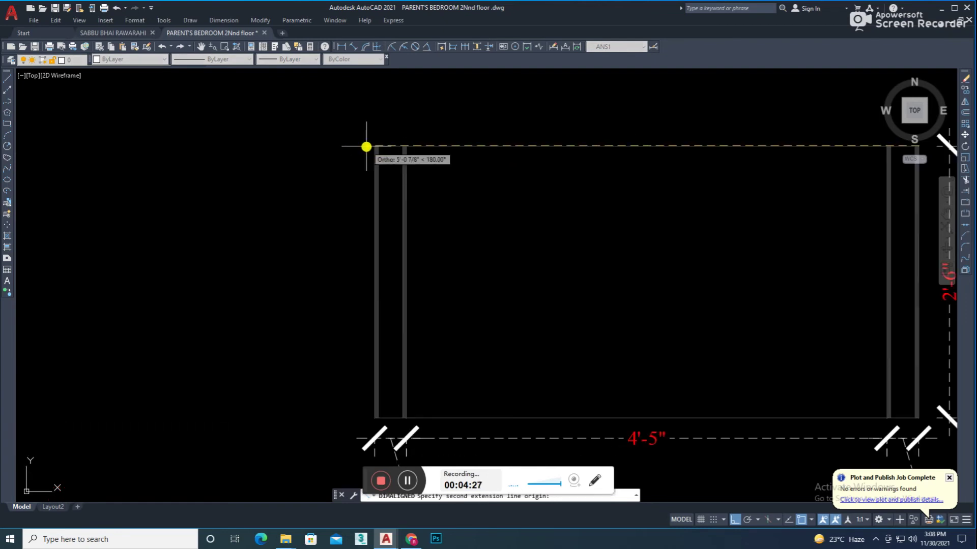
{"action": "left_click", "coordinate": [366, 147]}
{"action": "left_click", "coordinate": [382, 124]}
{"action": "key", "text": "space"}
{"action": "scroll", "coordinate": [382, 447], "scroll_direction": "up", "scroll_amount": 4}
- Add a second 5'-0" dimension below the 4'-5" one, then view both drawings
{"action": "left_click", "coordinate": [364, 357]}
{"action": "scroll", "coordinate": [372, 349], "scroll_direction": "down", "scroll_amount": 4}
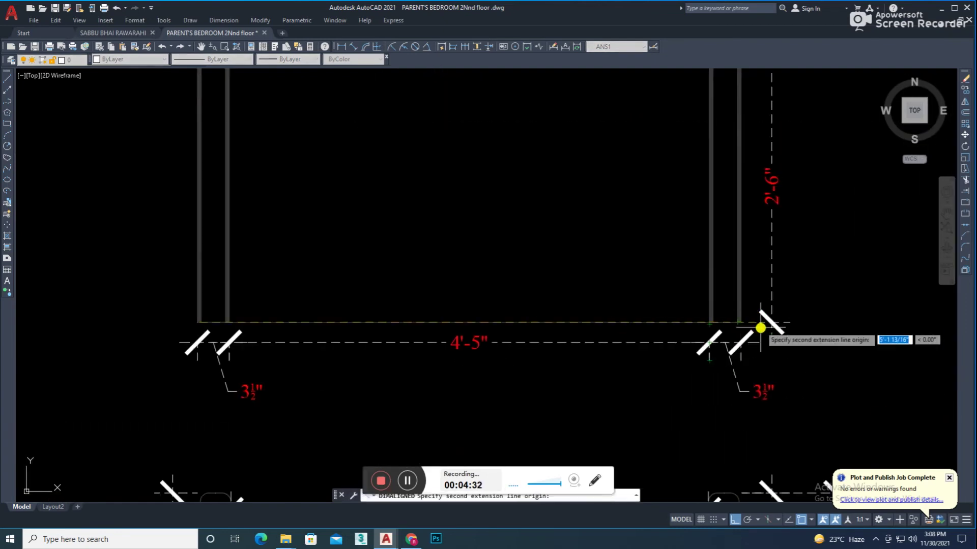
{"action": "left_click", "coordinate": [745, 323]}
{"action": "scroll", "coordinate": [737, 323], "scroll_direction": "up", "scroll_amount": 2}
{"action": "scroll", "coordinate": [589, 334], "scroll_direction": "down", "scroll_amount": 2}
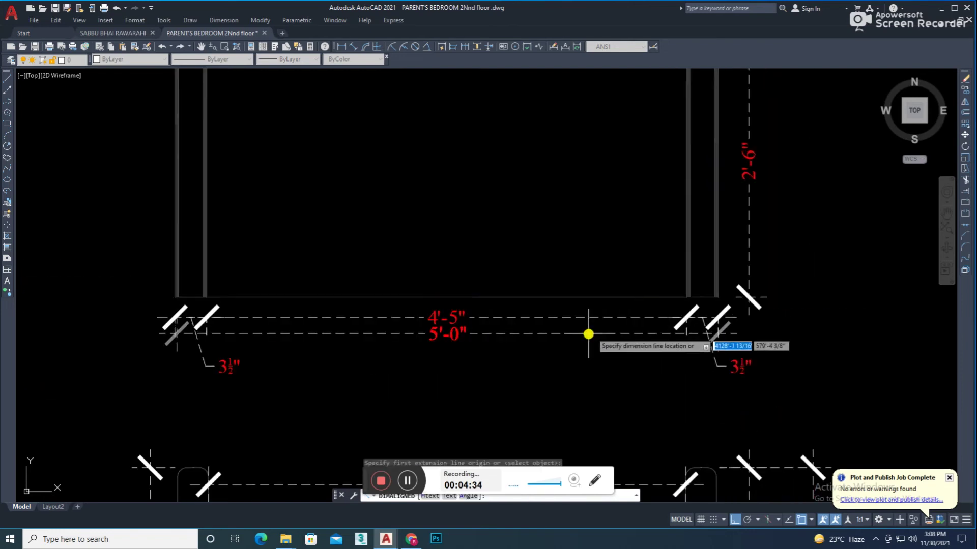
{"action": "left_click", "coordinate": [542, 356]}
{"action": "scroll", "coordinate": [549, 311], "scroll_direction": "down", "scroll_amount": 5}
{"action": "middle_click_drag", "start_coordinate": [639, 307], "coordinate": [566, 275]}
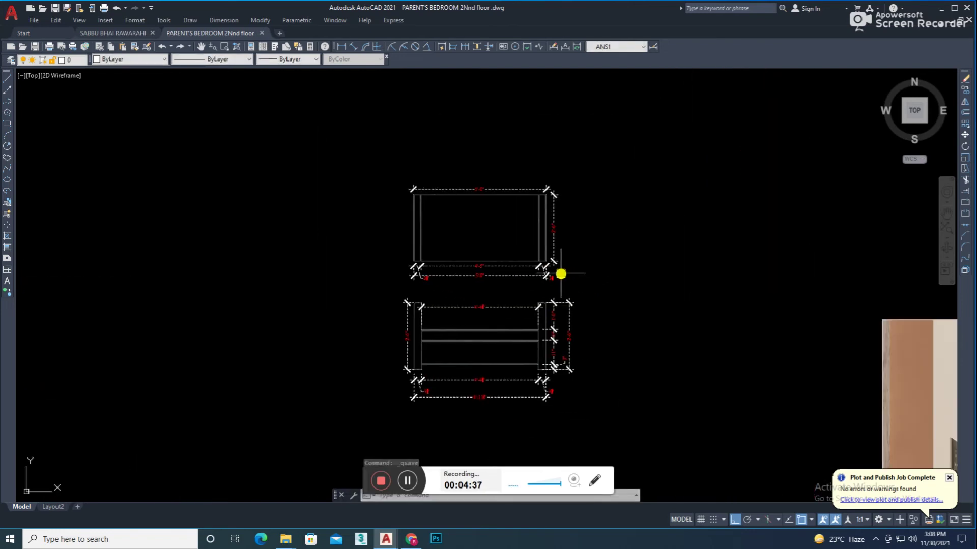
- Draw a border rectangle around the bench drawings
{"action": "type", "text": "c"}
{"action": "key", "text": "Return"}
{"action": "left_click", "coordinate": [388, 169]}
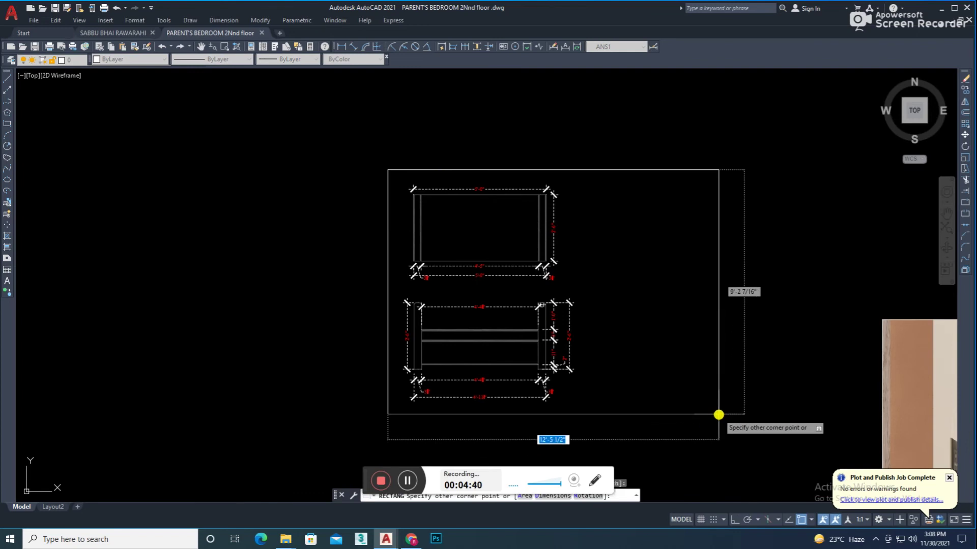
{"action": "left_click", "coordinate": [732, 431]}
{"action": "scroll", "coordinate": [738, 356], "scroll_direction": "down", "scroll_amount": 4}
{"action": "middle_click_drag", "start_coordinate": [748, 351], "coordinate": [647, 331]}
{"action": "scroll", "coordinate": [702, 356], "scroll_direction": "up", "scroll_amount": 2}
- Grip-stretch the border's edges so it extends past the render
{"action": "left_click", "coordinate": [529, 214]}
{"action": "left_click", "coordinate": [443, 251]}
{"action": "left_click", "coordinate": [486, 225]}
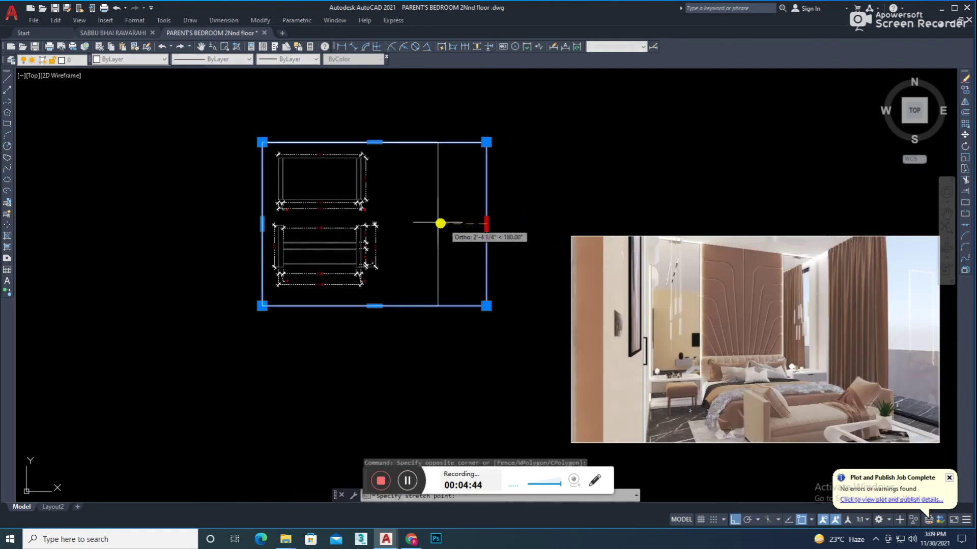
{"action": "left_click", "coordinate": [402, 214]}
{"action": "key", "text": "Escape"}
{"action": "left_click", "coordinate": [333, 350]}
{"action": "scroll", "coordinate": [364, 326], "scroll_direction": "down", "scroll_amount": 2}
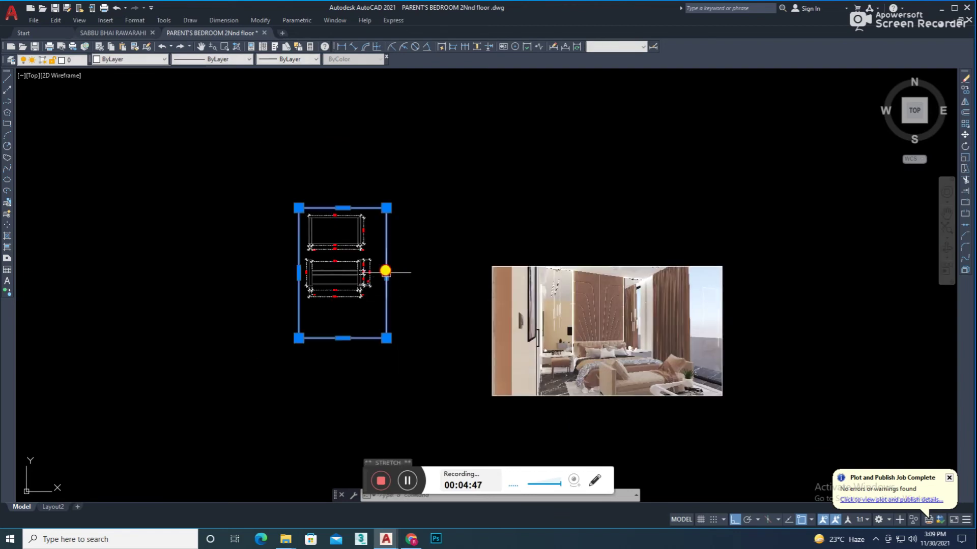
{"action": "left_click", "coordinate": [386, 272]}
{"action": "left_click", "coordinate": [599, 278]}
- Move the bedroom render left and readjust the border's right and bottom edges
{"action": "left_click", "coordinate": [672, 394]}
{"action": "type", "text": "m"}
{"action": "key", "text": "Return"}
{"action": "left_click", "coordinate": [703, 446]}
{"action": "left_click", "coordinate": [590, 432]}
{"action": "left_click", "coordinate": [604, 257]}
{"action": "key", "text": "Return"}
{"action": "left_click", "coordinate": [658, 273]}
{"action": "left_click", "coordinate": [465, 338]}
{"action": "left_click", "coordinate": [503, 382]}
{"action": "key", "text": "Escape"}
{"action": "key", "text": "ctrl+z"}
- Scale the bedroom render by 0.7 and move it left inside the border
{"action": "left_click", "coordinate": [578, 327]}
{"action": "type", "text": "sc"}
{"action": "key", "text": "Return"}
{"action": "left_click", "coordinate": [574, 335]}
{"action": "type", "text": "0.7"}
{"action": "key", "text": "Return"}
{"action": "left_click", "coordinate": [773, 327]}
{"action": "left_click", "coordinate": [721, 327]}
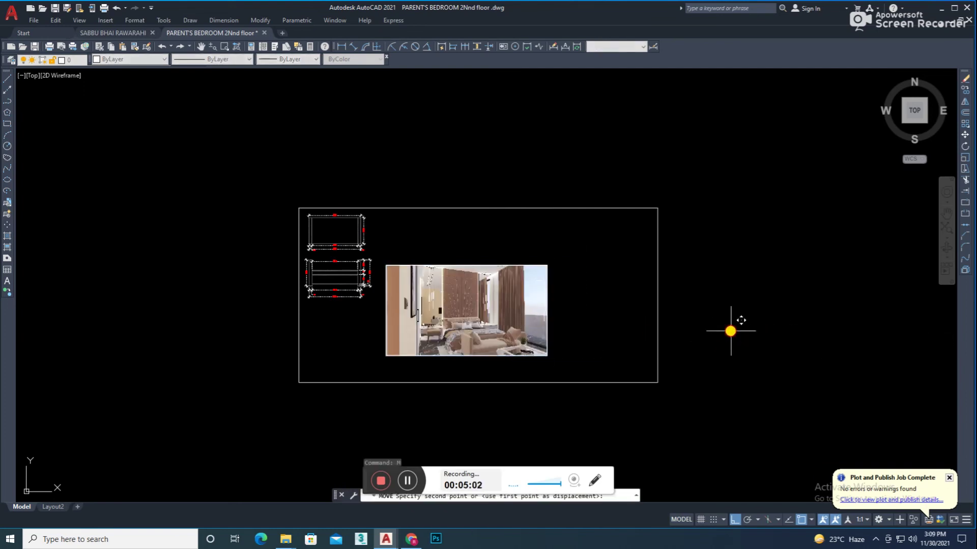
- Raise the render higher inside the border
{"action": "left_click", "coordinate": [730, 331]}
{"action": "left_click", "coordinate": [741, 279]}
{"action": "middle_click_drag", "start_coordinate": [596, 293], "coordinate": [644, 345]}
- Stretch the border's right side inward toward the render
{"action": "left_click", "coordinate": [645, 457]}
{"action": "type", "text": "s"}
{"action": "key", "text": "Return"}
{"action": "left_click", "coordinate": [752, 224]}
{"action": "left_click", "coordinate": [664, 436]}
{"action": "key", "text": "Return"}
{"action": "left_click", "coordinate": [782, 334]}
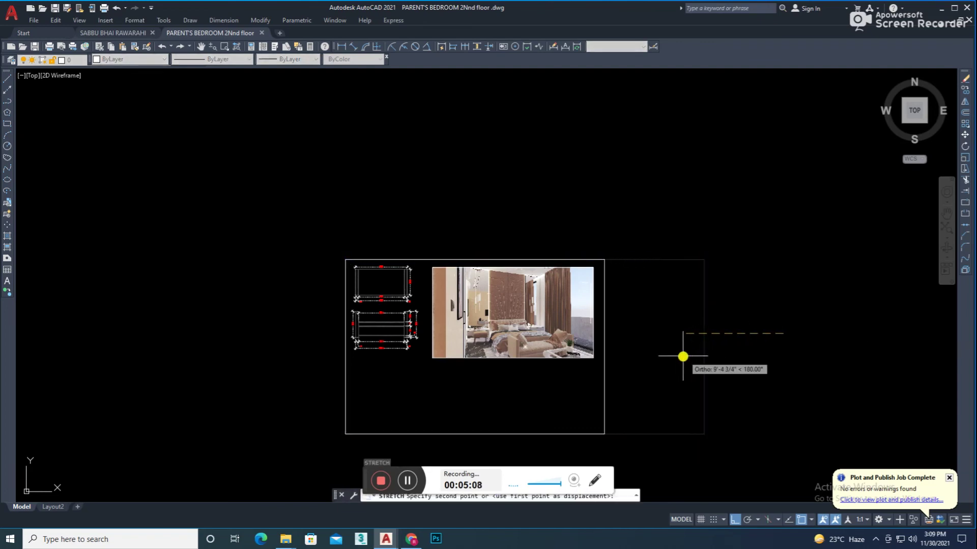
{"action": "left_click", "coordinate": [682, 342]}
- Stretch the border's bottom edge up to tighten the frame
{"action": "middle_click_drag", "start_coordinate": [614, 392], "coordinate": [638, 392]}
{"action": "key", "text": "Return"}
{"action": "left_click", "coordinate": [656, 391]}
{"action": "left_click", "coordinate": [359, 444]}
{"action": "key", "text": "Return"}
{"action": "left_click", "coordinate": [773, 396]}
{"action": "left_click", "coordinate": [774, 338]}
- Draw a leader line from the render using LE
{"action": "scroll", "coordinate": [560, 346], "scroll_direction": "up", "scroll_amount": 2}
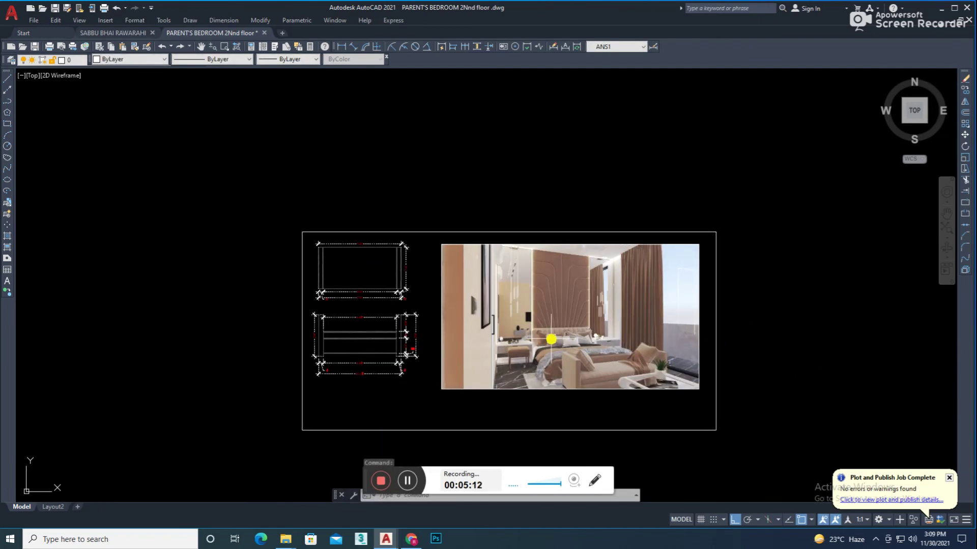
{"action": "type", "text": "le"}
{"action": "key", "text": "Return"}
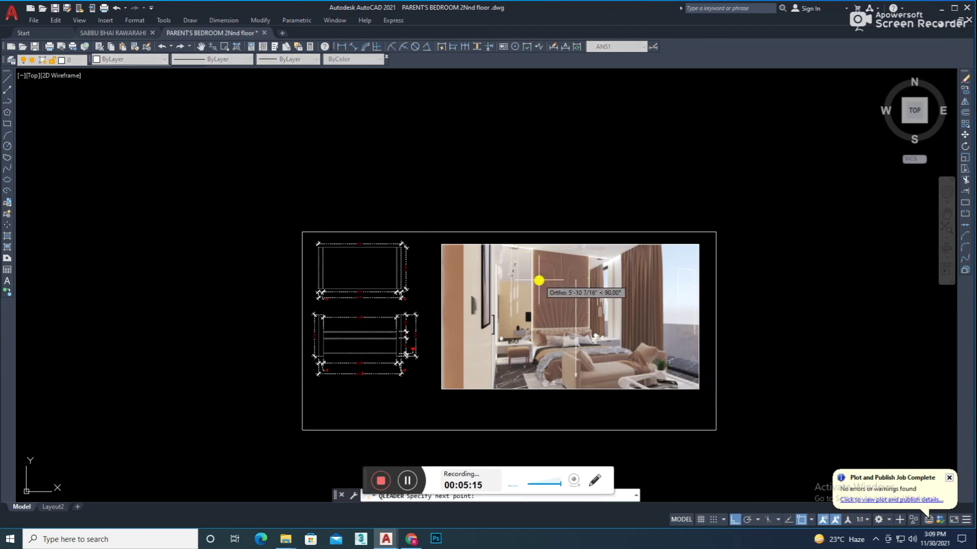
{"action": "key", "text": "Escape"}
{"action": "middle_click_drag", "start_coordinate": [488, 338], "coordinate": [447, 274]}
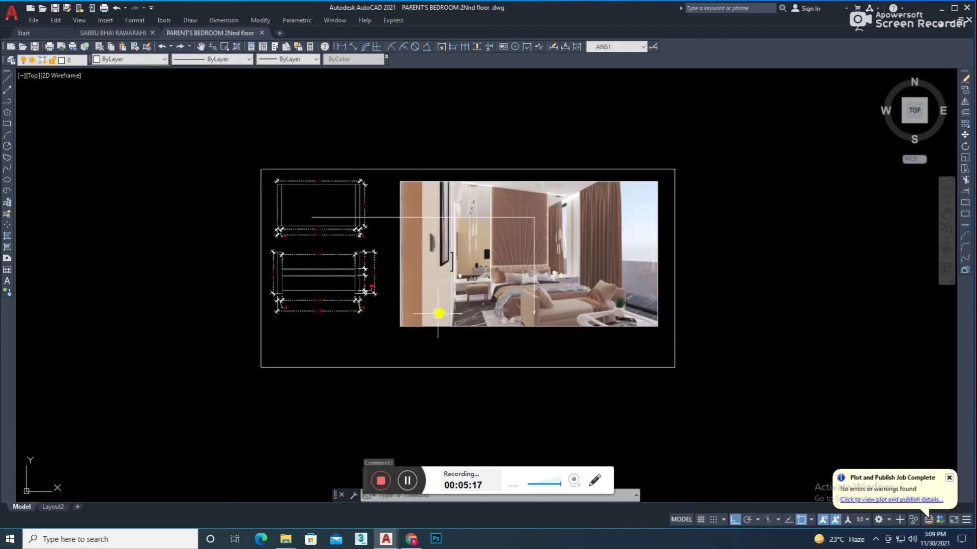
- Create a multiline text box below the drawings for the sister bedroom label
{"action": "scroll", "coordinate": [333, 351], "scroll_direction": "up", "scroll_amount": 3}
{"action": "type", "text": "t"}
{"action": "key", "text": "Return"}
{"action": "left_click", "coordinate": [311, 343]}
{"action": "left_click", "coordinate": [596, 388]}
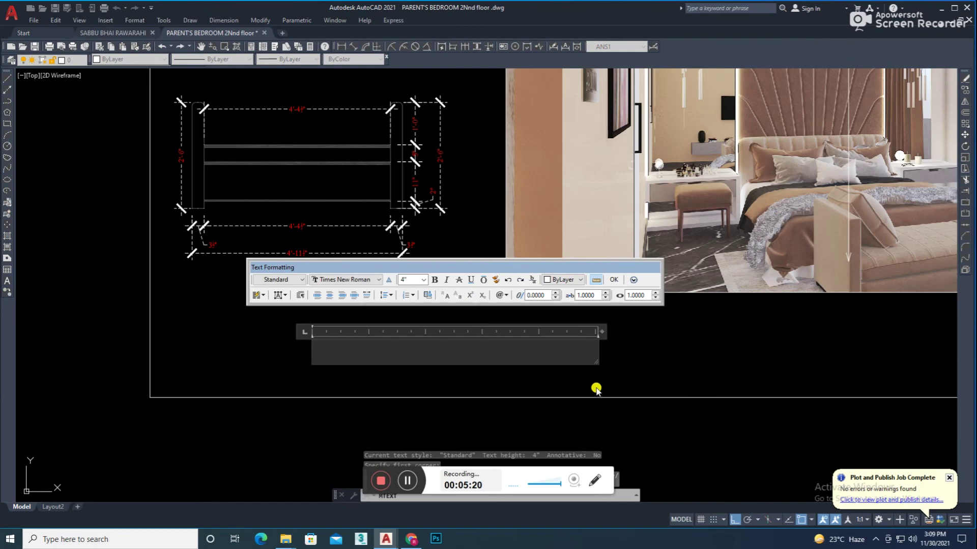